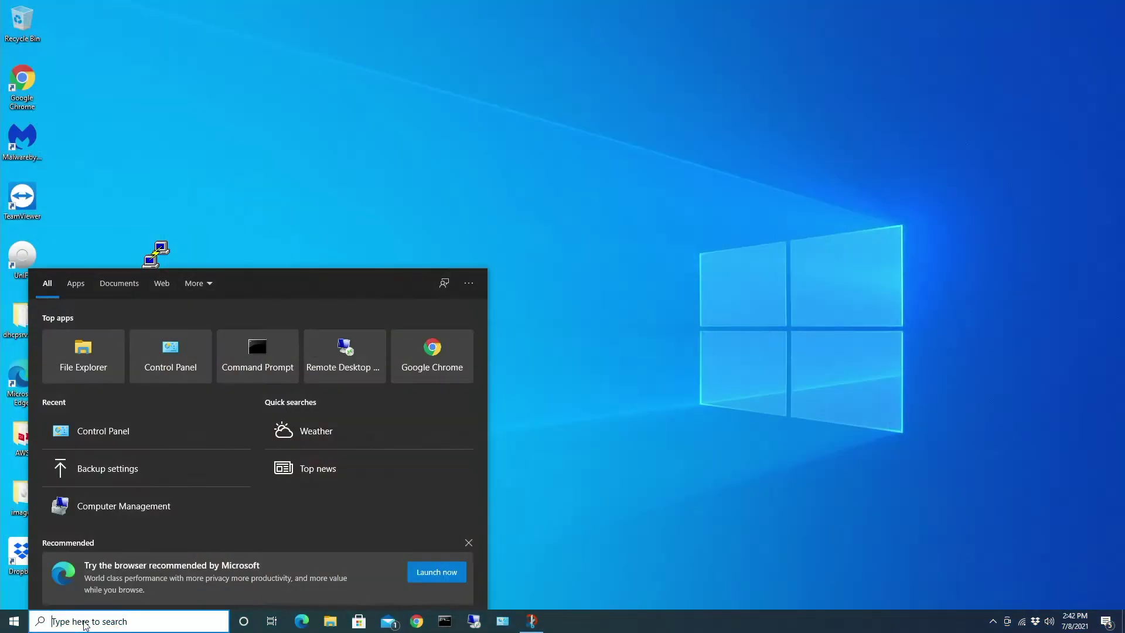
- Open File History in Control Panel and turn it on for the backup (D:) drive
type("control")
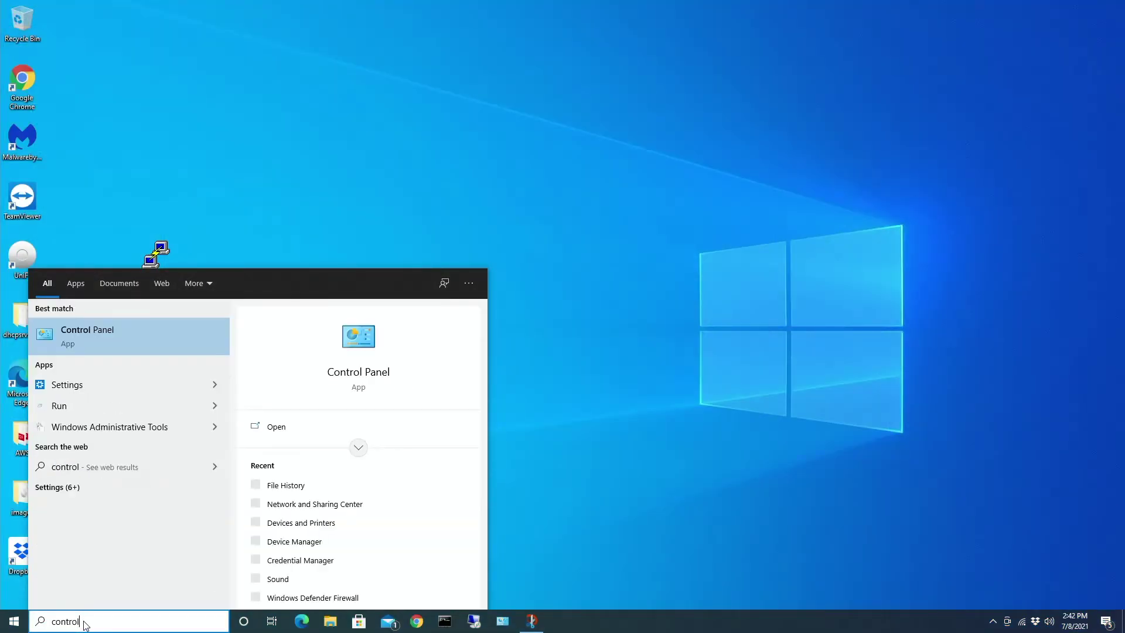
key("Return")
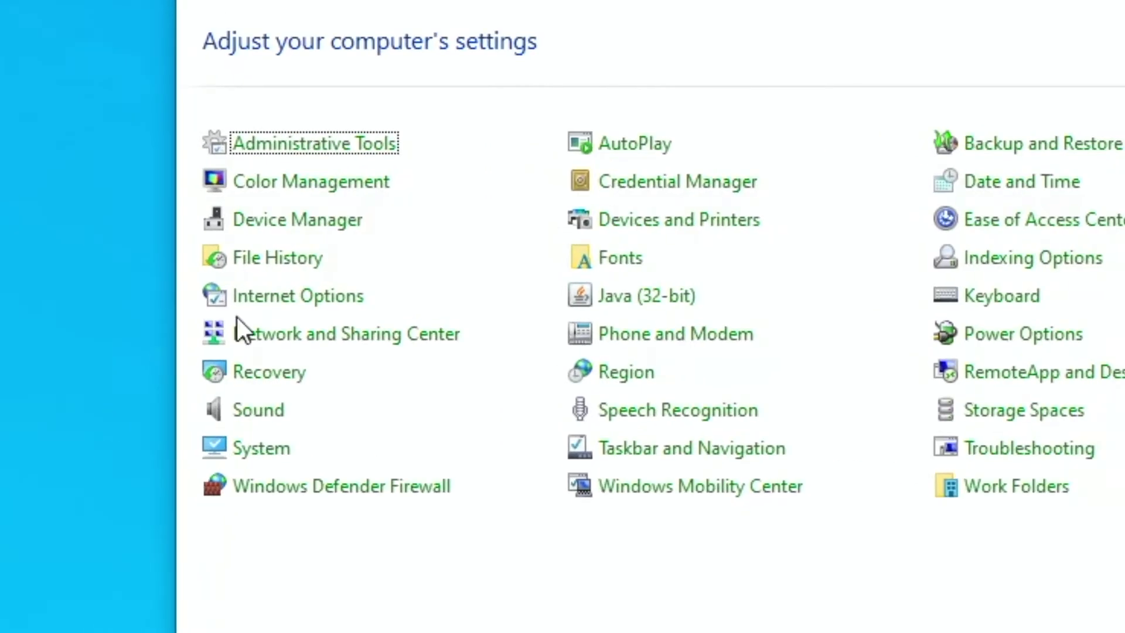
left_click(279, 273)
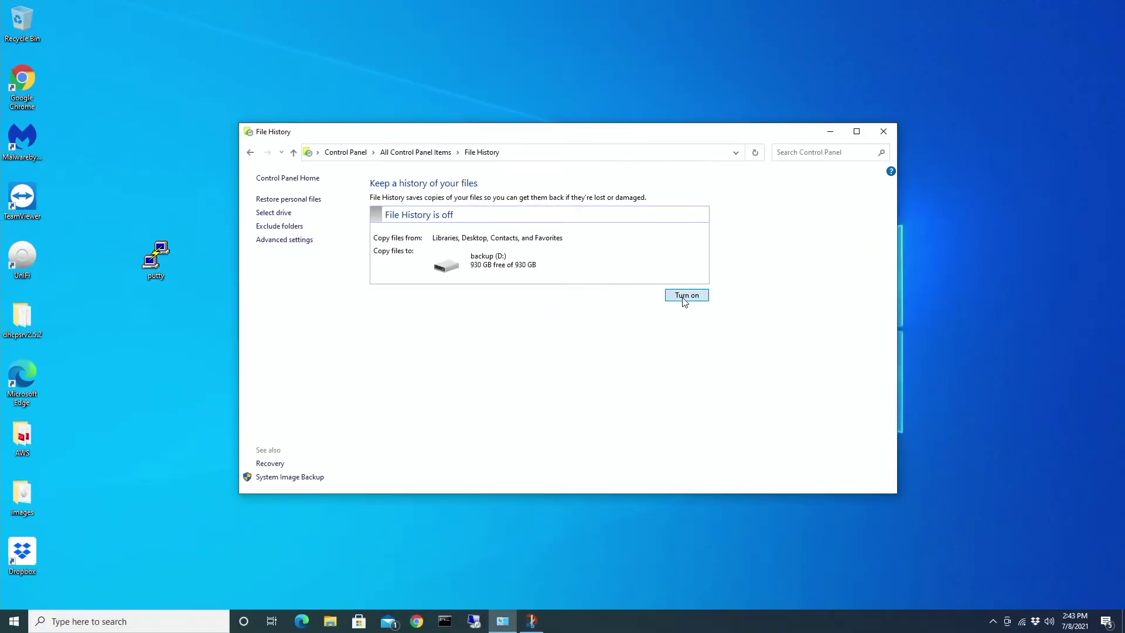
left_click(683, 298)
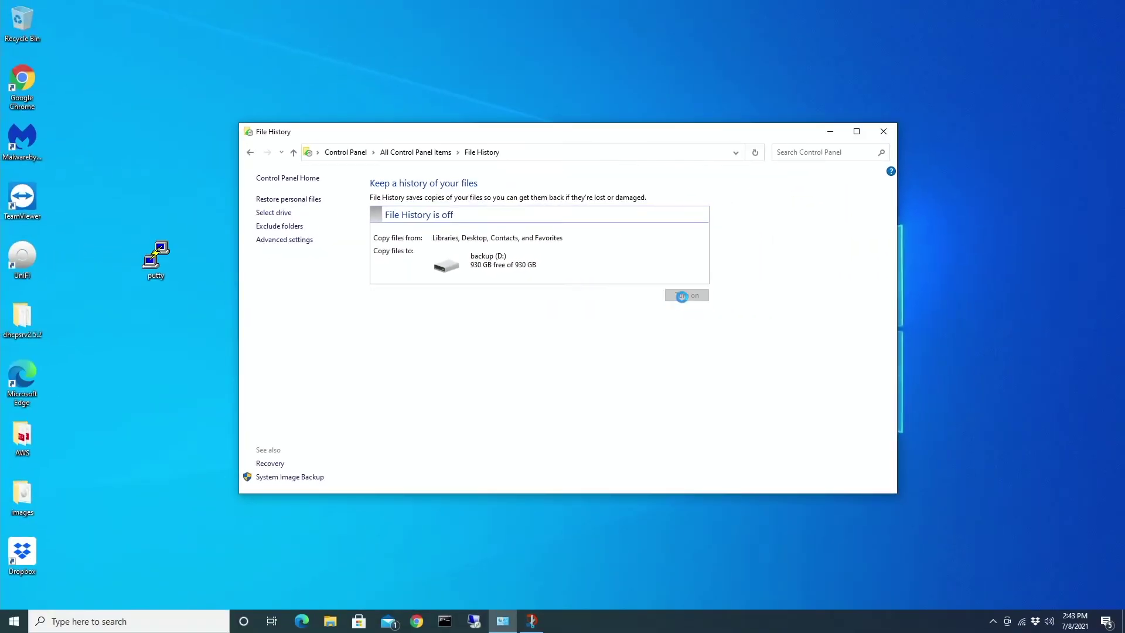
- Set File History's advanced settings to keep saved versions for 3 months and save the changes
left_click(280, 241)
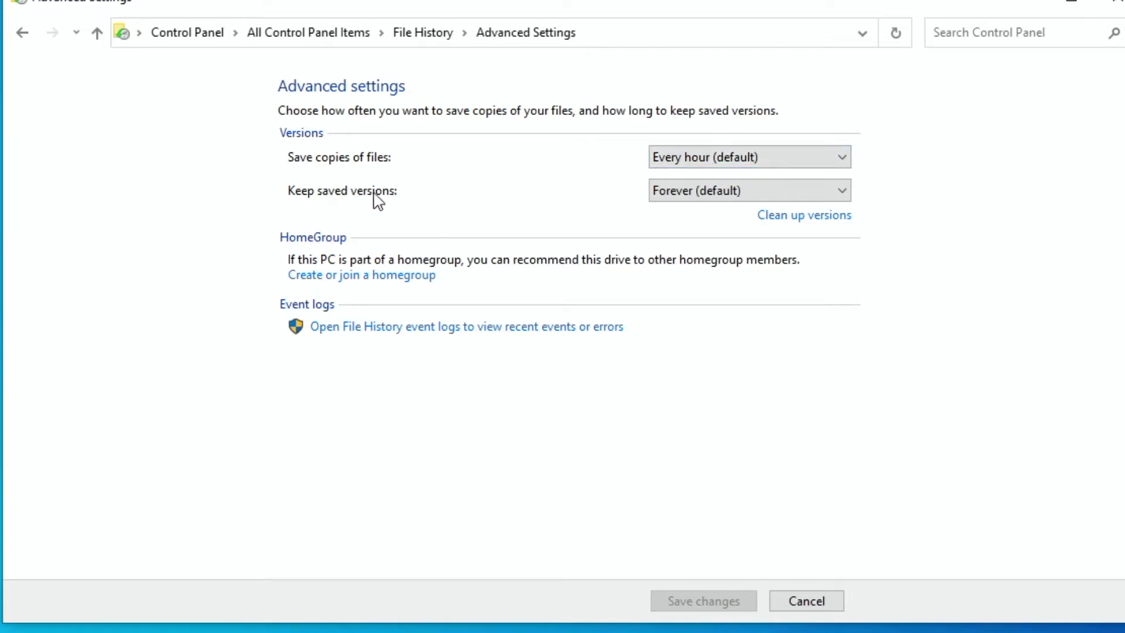
left_click(710, 196)
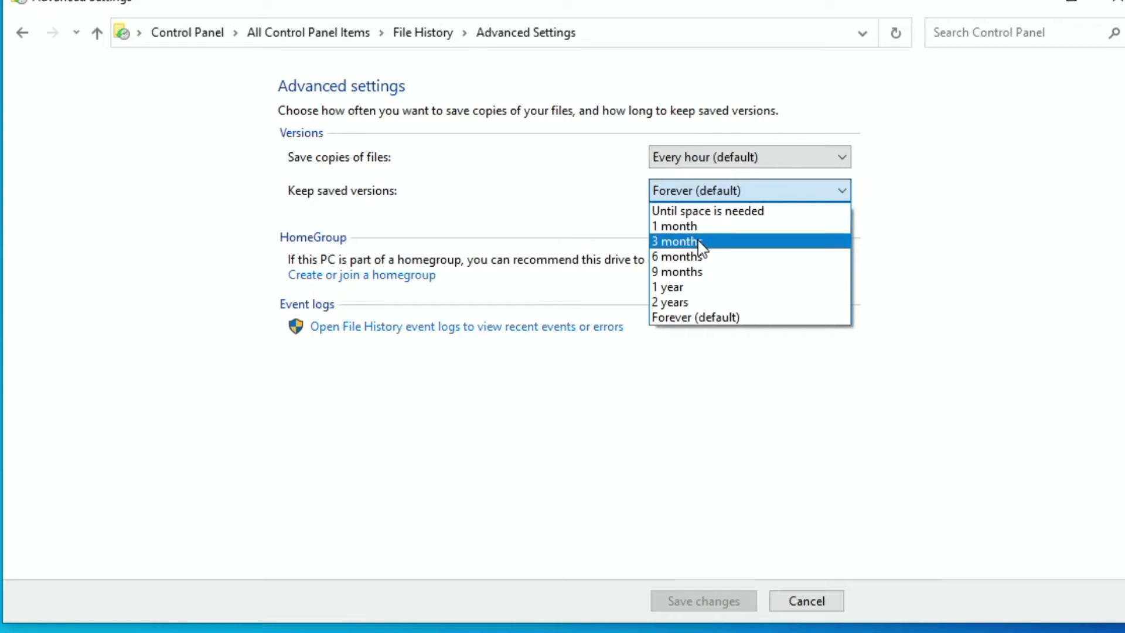
left_click(701, 241)
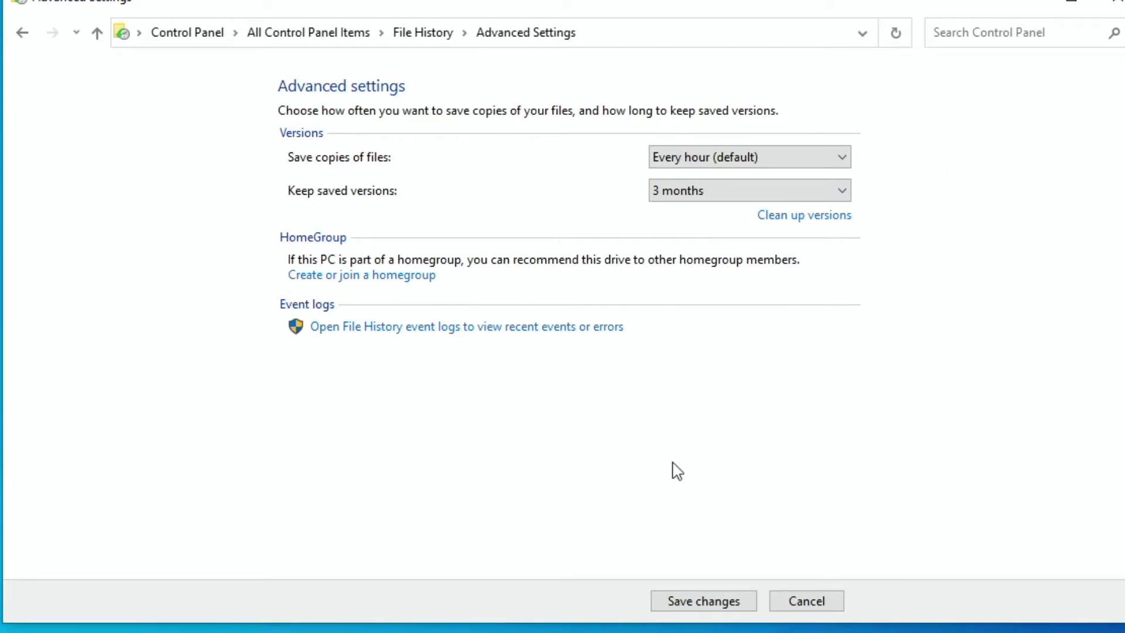
left_click(703, 600)
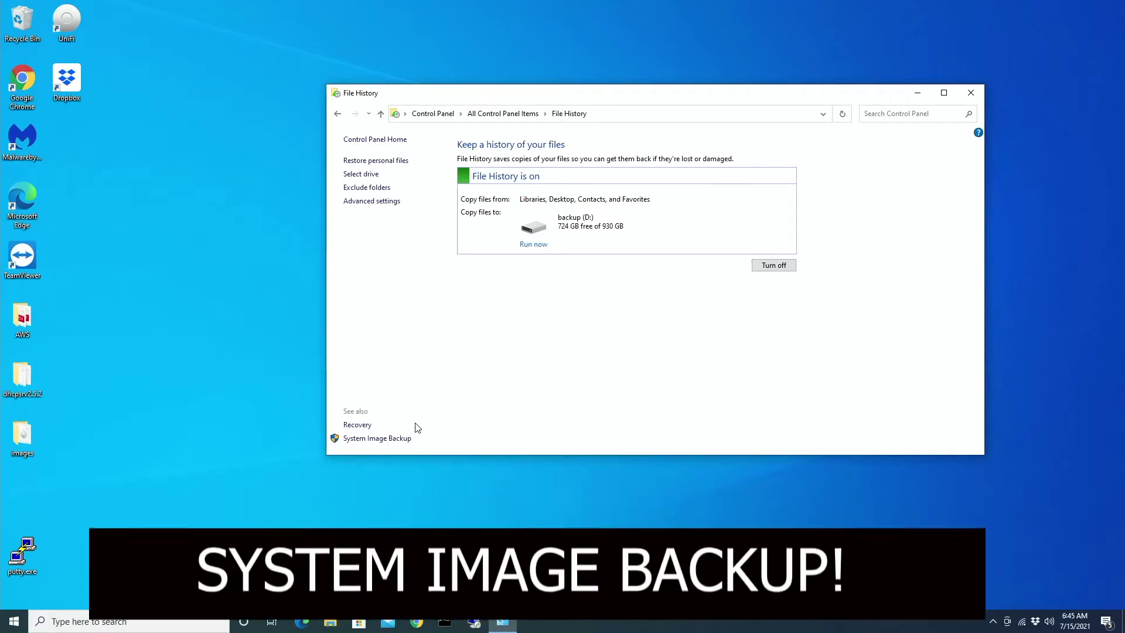
- Create a system image on the backup (D:) hard disk and start the backup
left_click(377, 438)
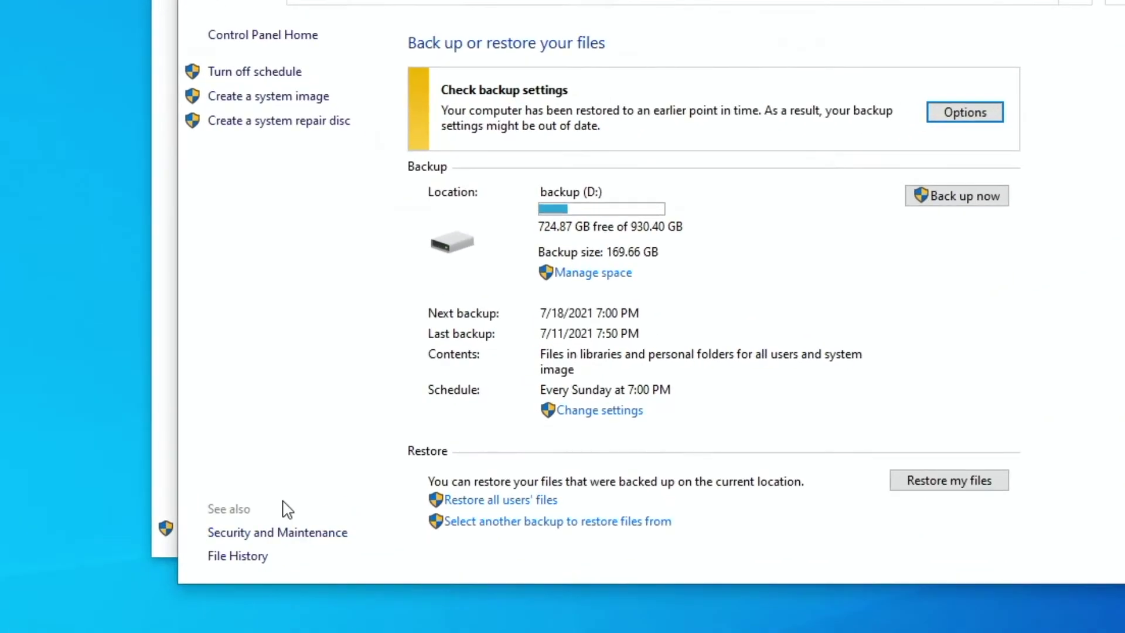
left_click(293, 97)
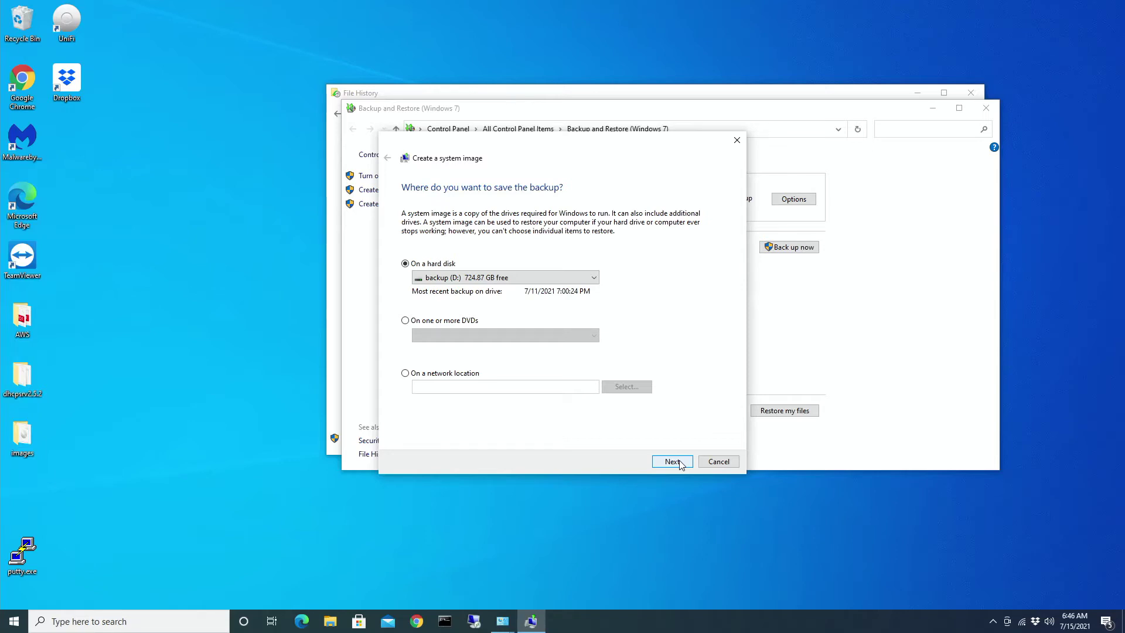
left_click(674, 461)
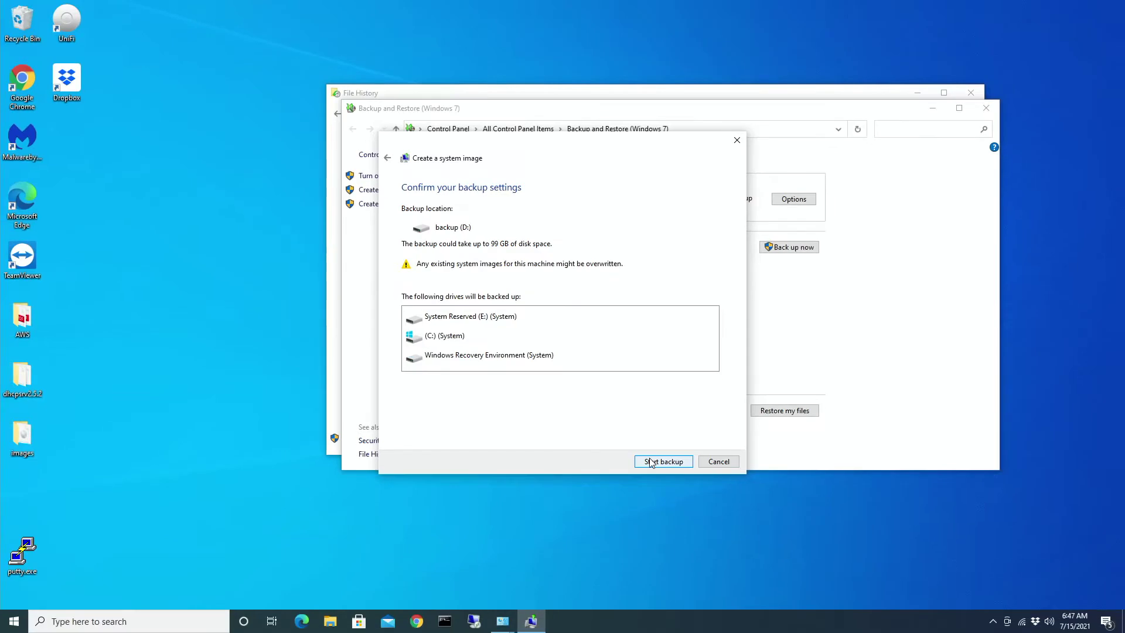
left_click(650, 461)
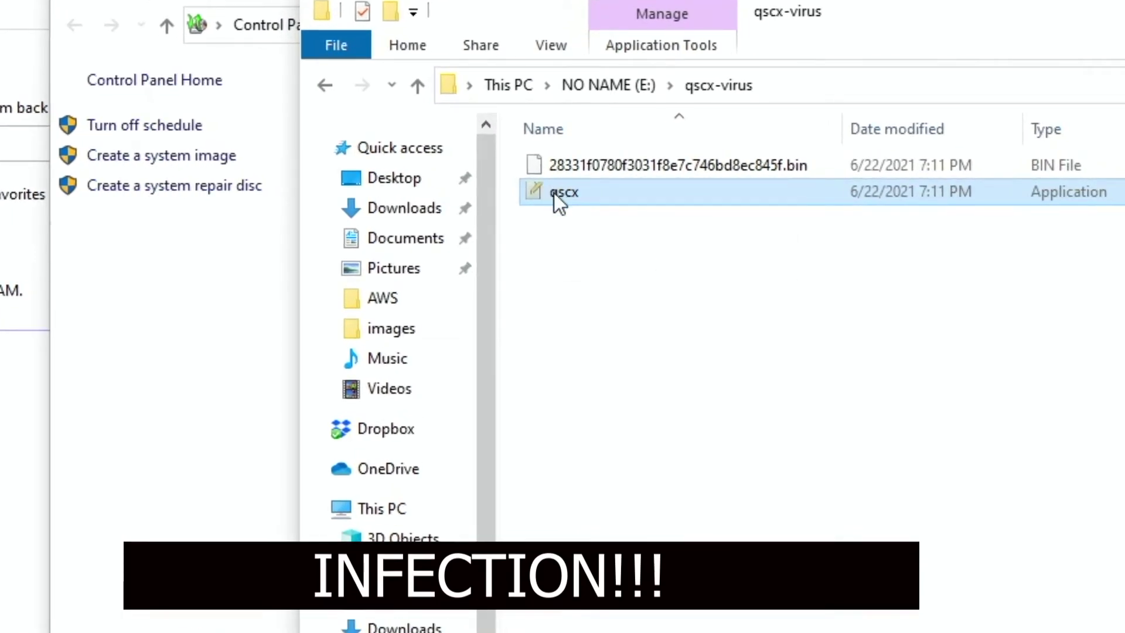
- Run the qscx application from the qscx-virus folder on the NO NAME (E:) drive
mouse_move(554, 192)
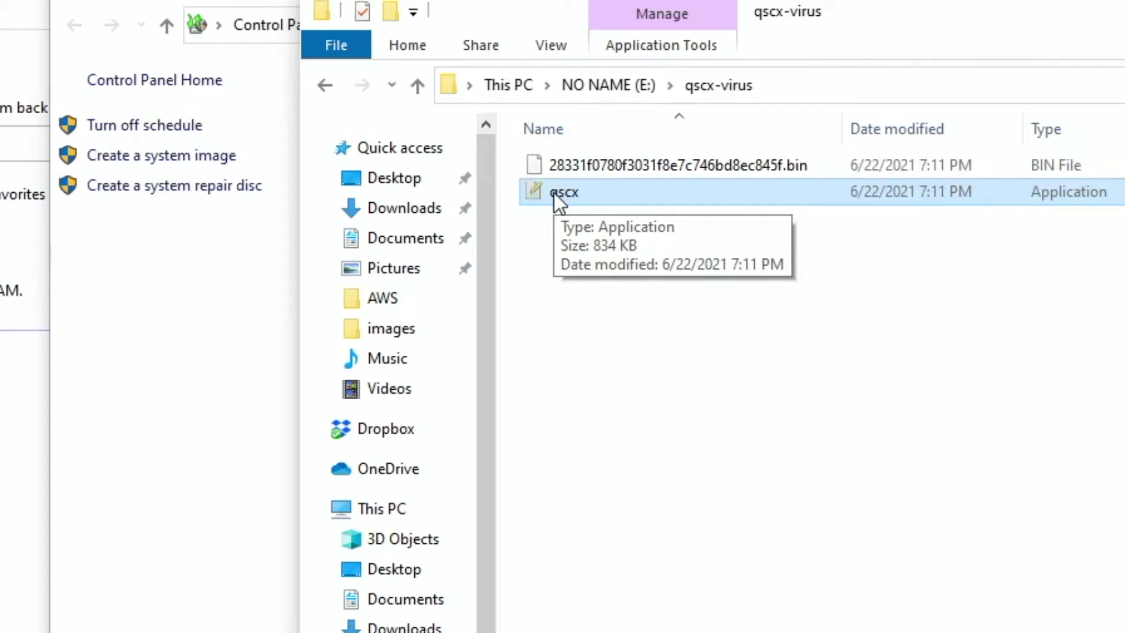
left_click(554, 192)
left_click(551, 194)
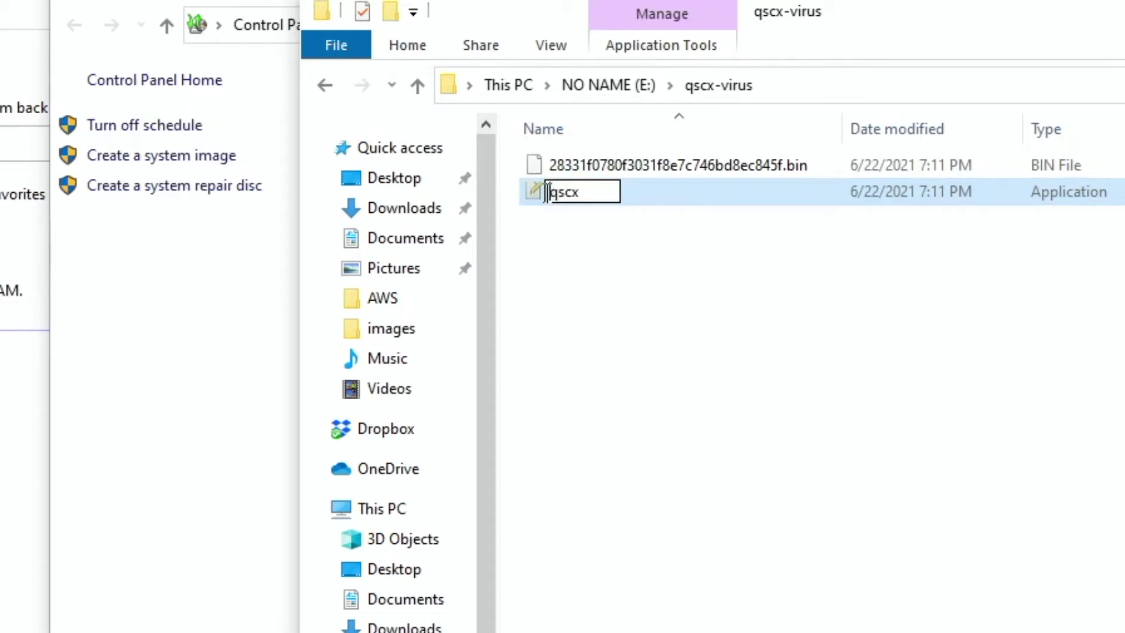
double_click(535, 195)
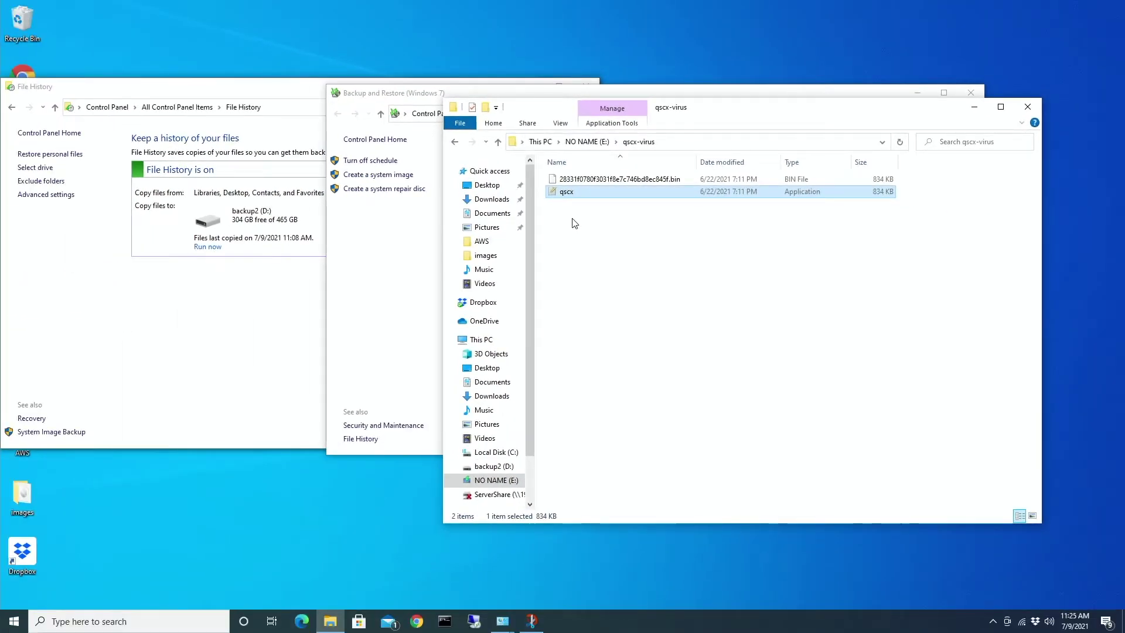
left_click(574, 222)
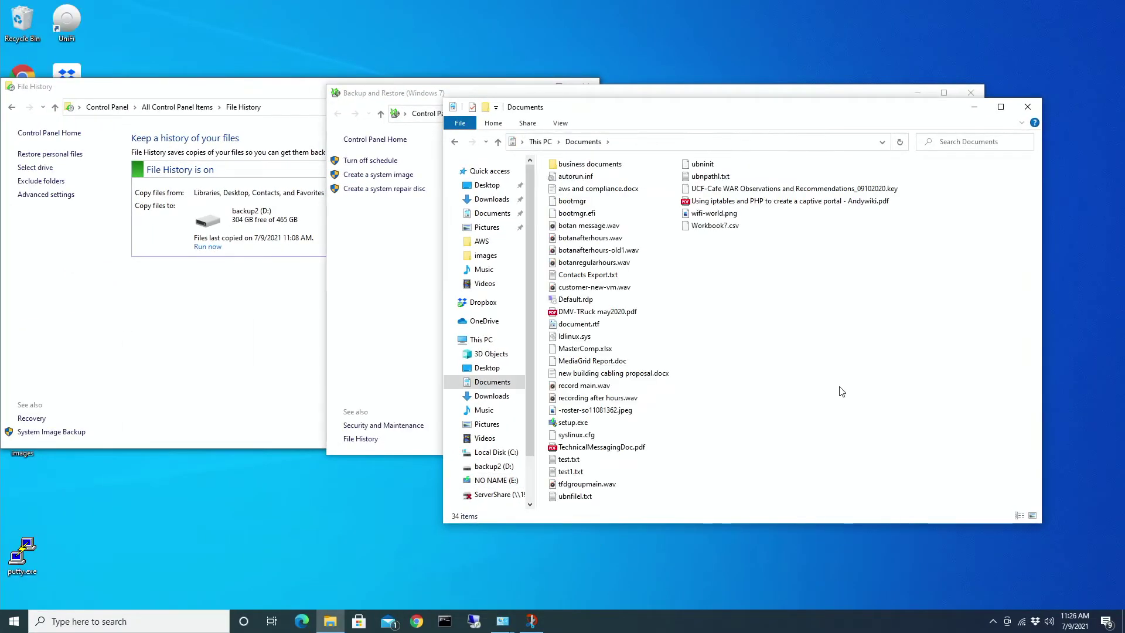
- Open Task Manager with full details and look for the qscx.exe process among the background processes
left_click(647, 623)
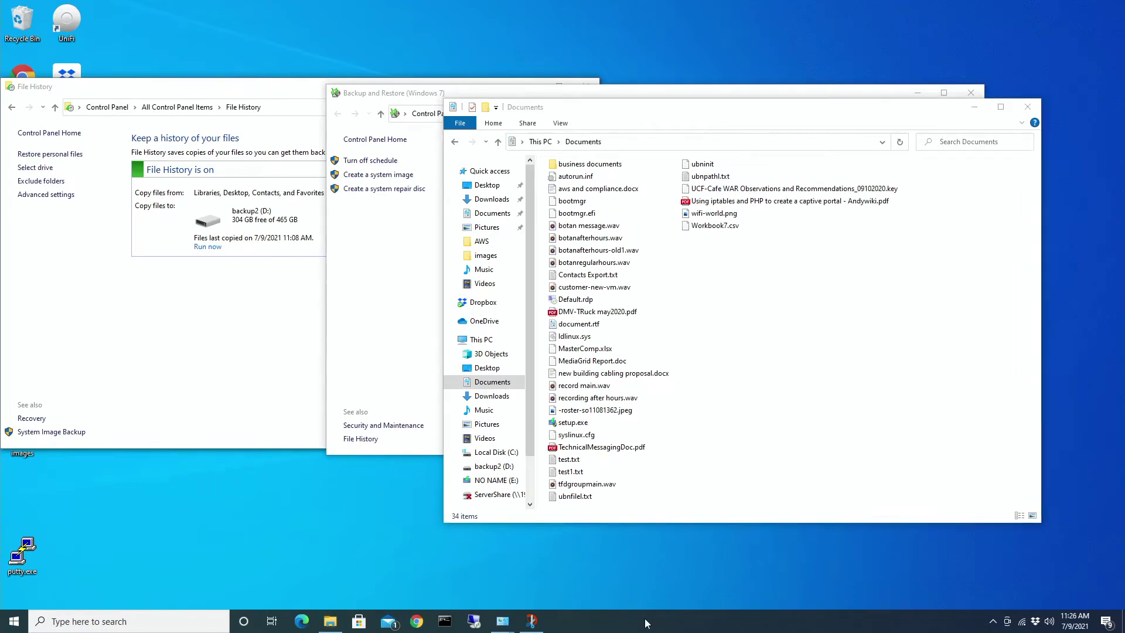
right_click(647, 623)
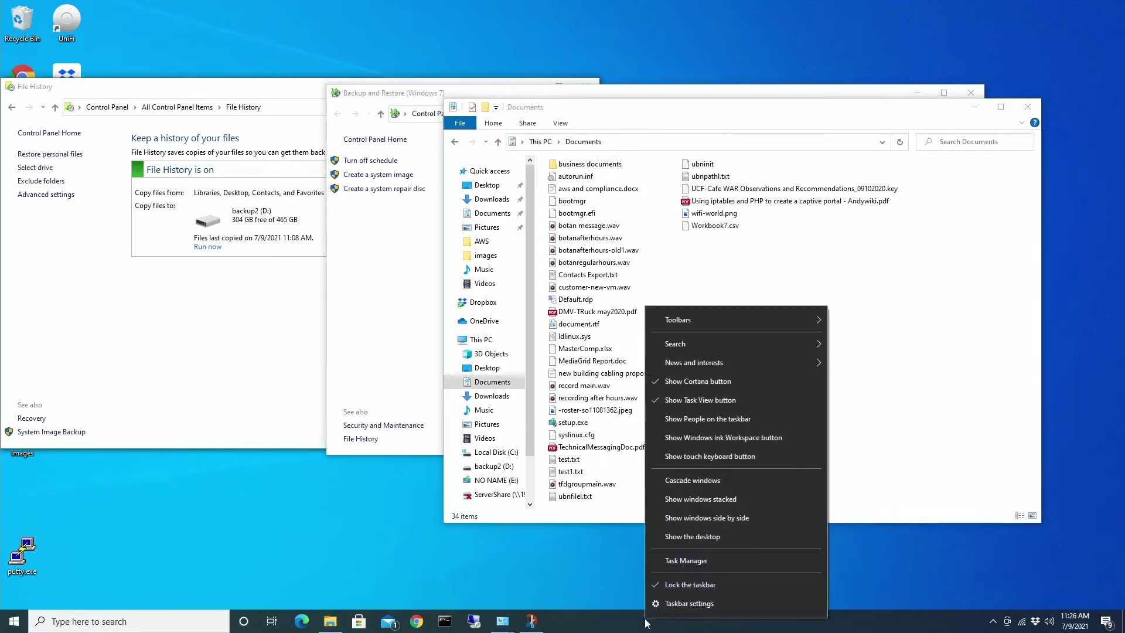
left_click(690, 564)
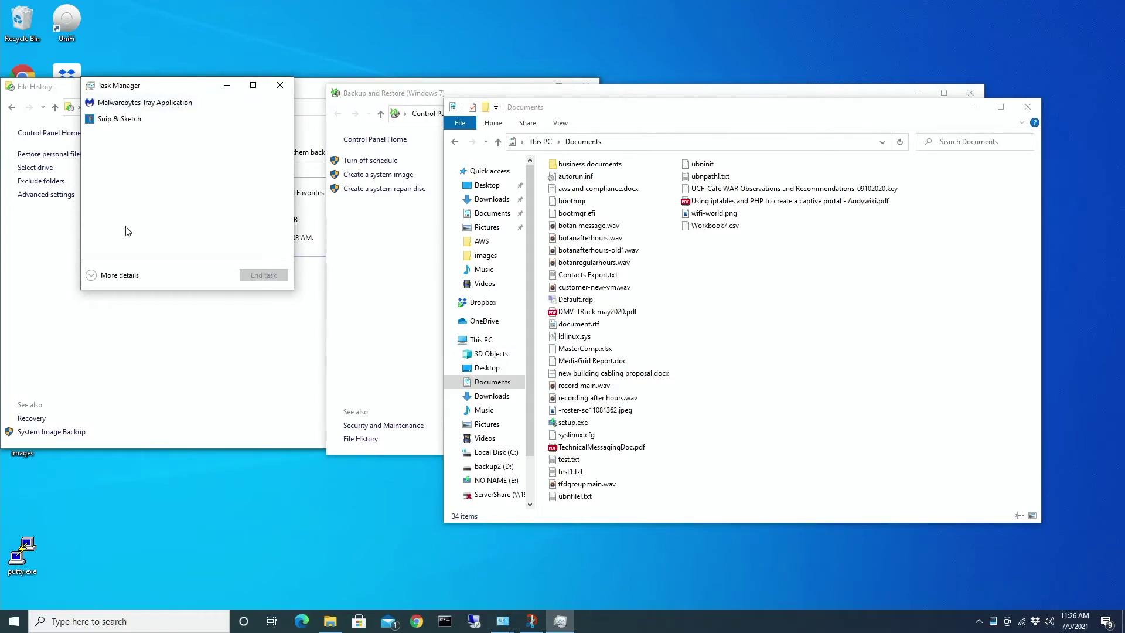
left_click(110, 275)
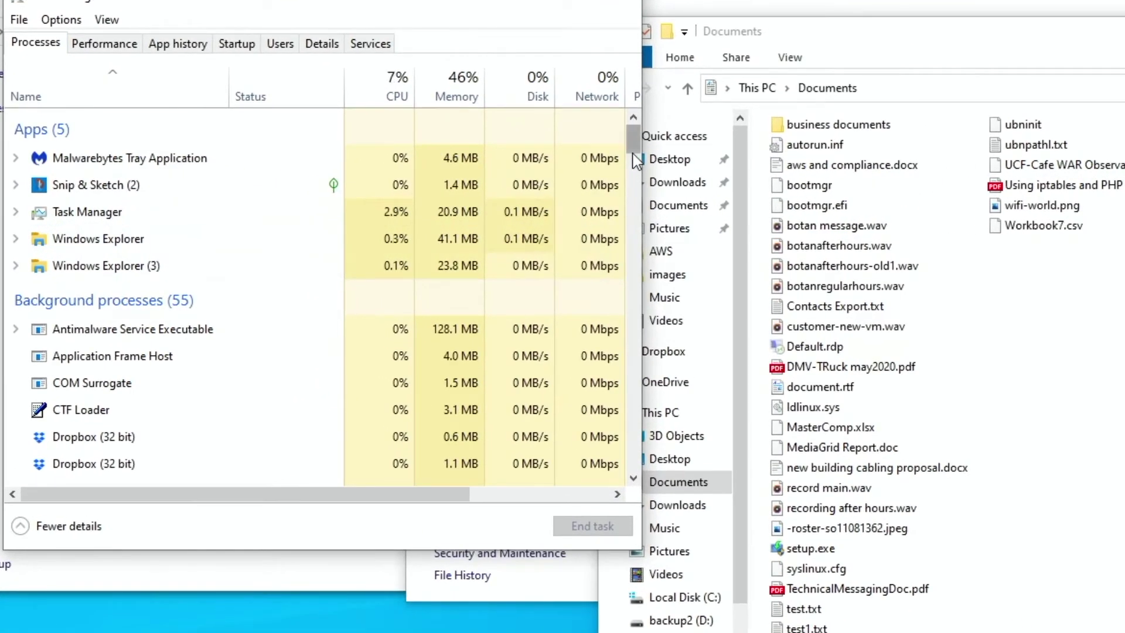
left_click_drag(634, 167, 634, 208)
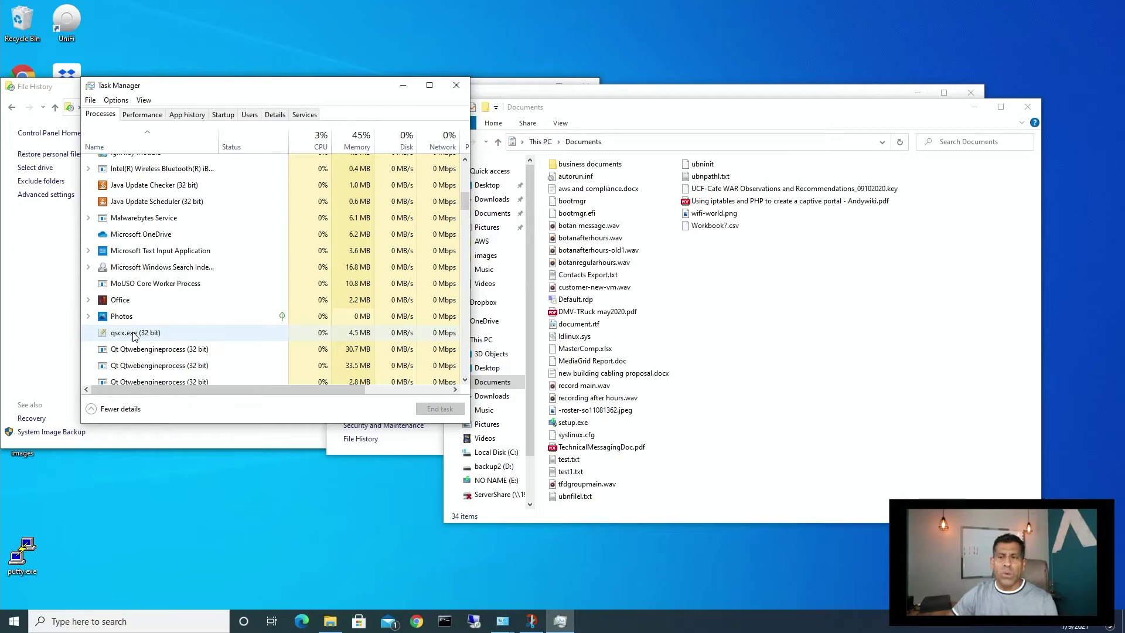
- Check whether document.rtf and Contacts Export.txt in the Documents folder still open, closing each file after viewing
left_click(648, 321)
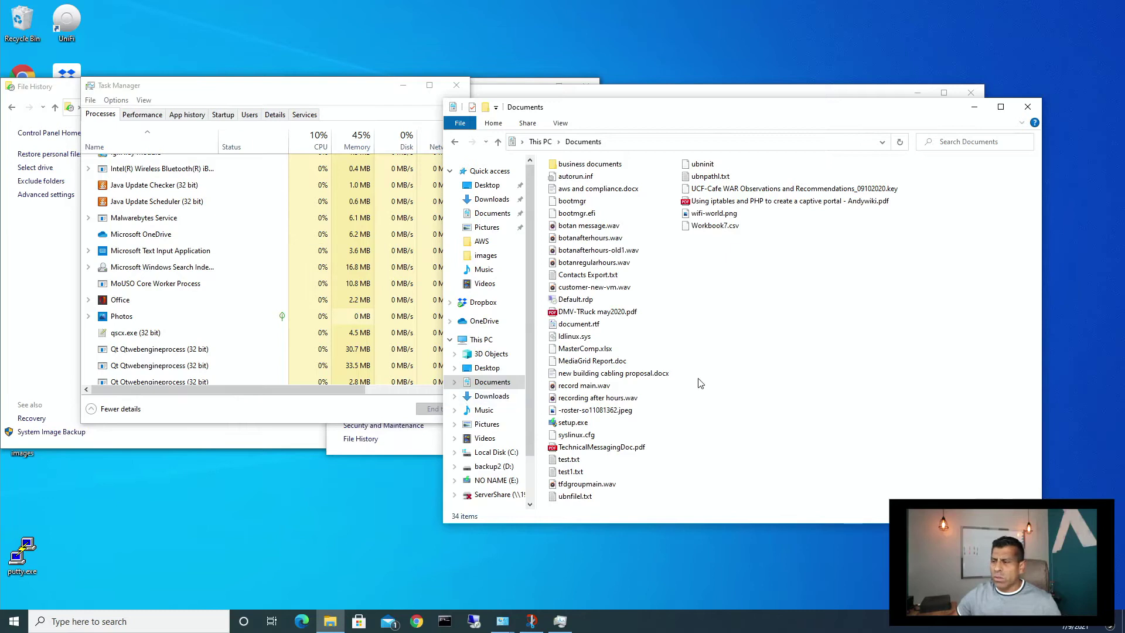
left_click(601, 327)
double_click(600, 327)
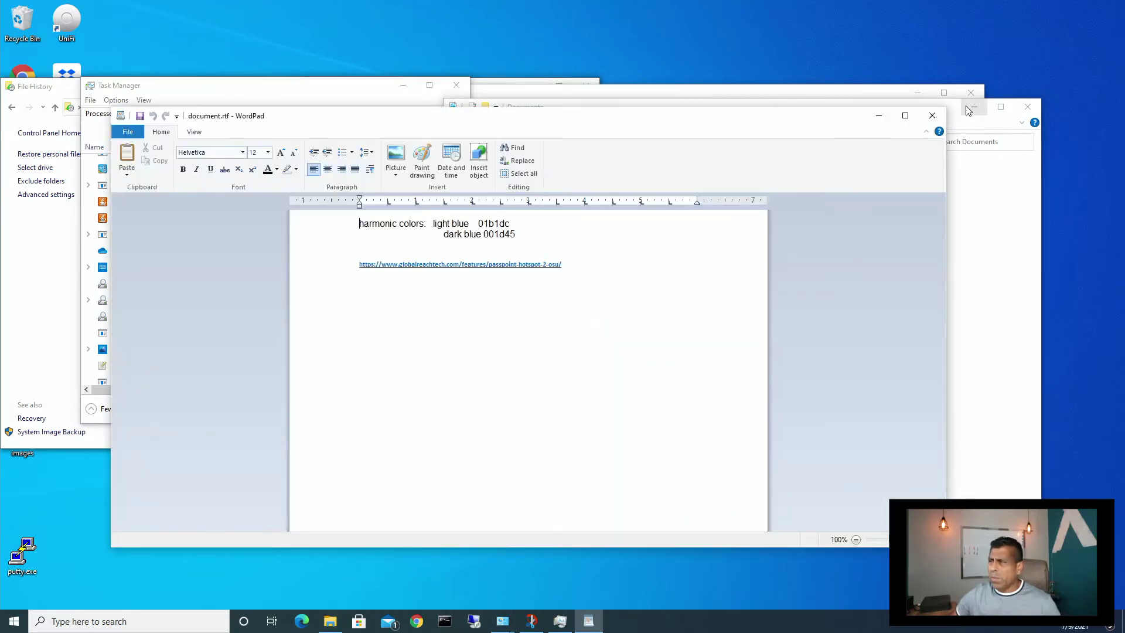
left_click(938, 115)
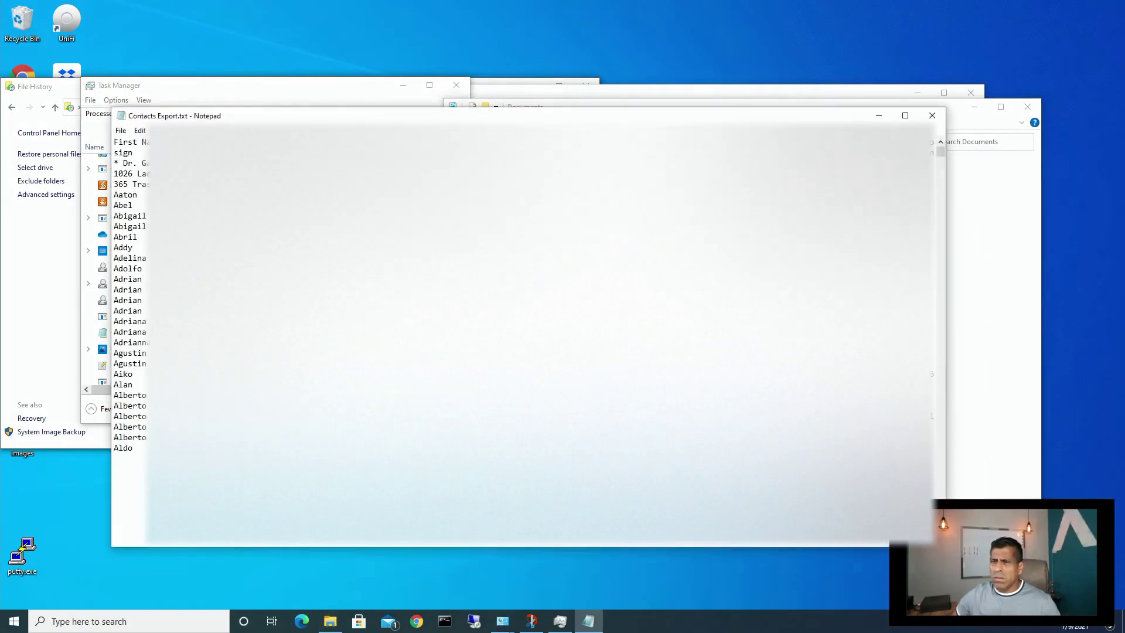
left_click(932, 115)
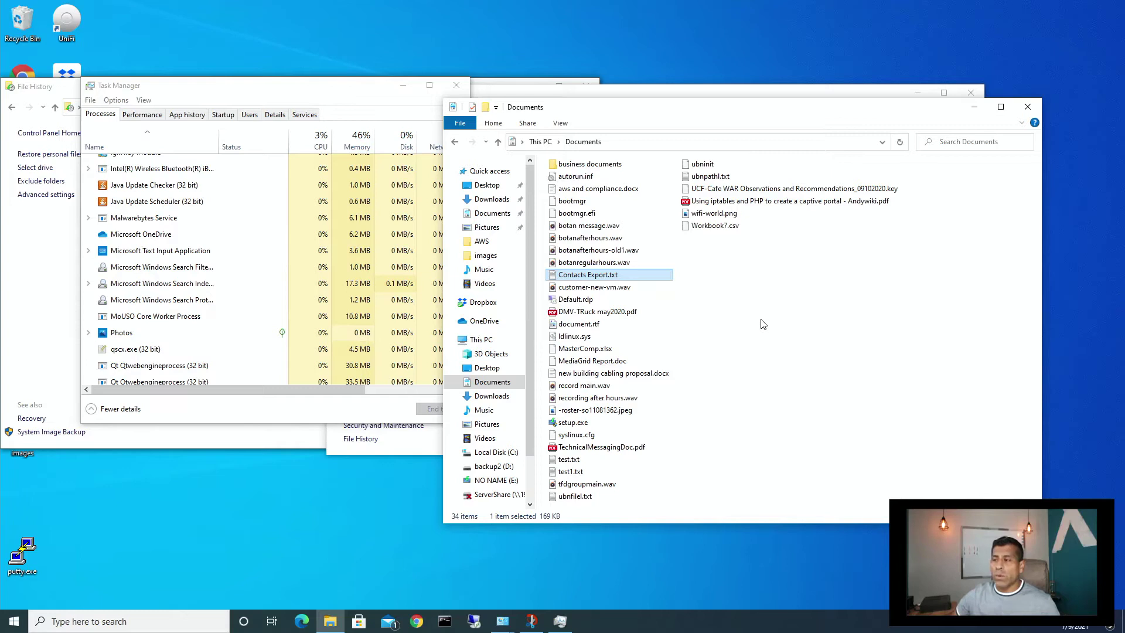
left_click_drag(761, 322, 950, 156)
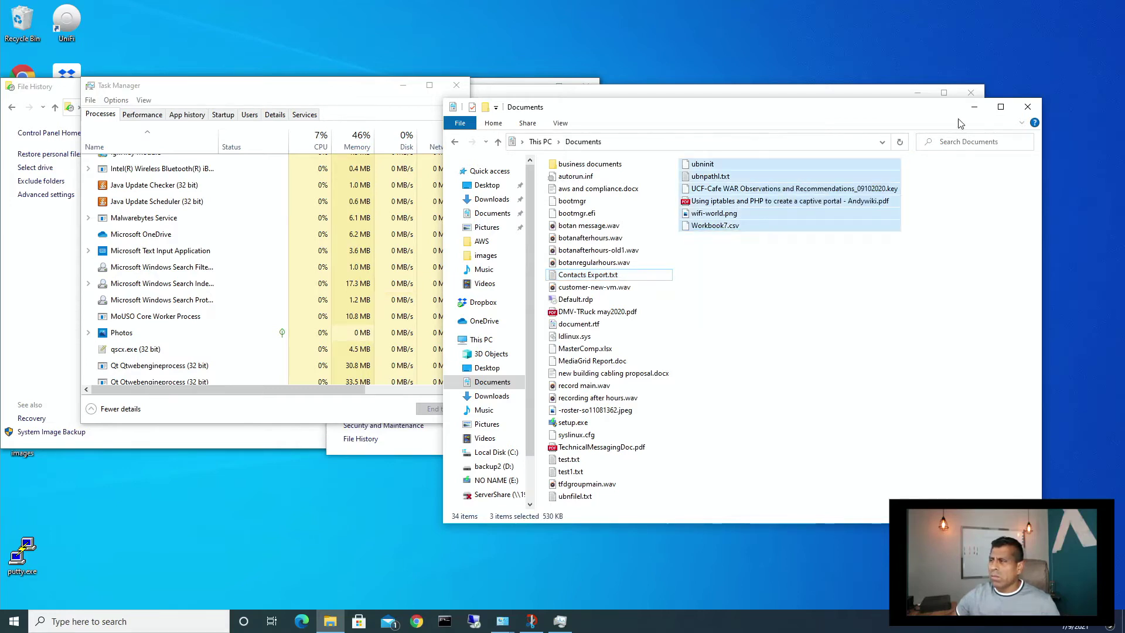
left_click(900, 143)
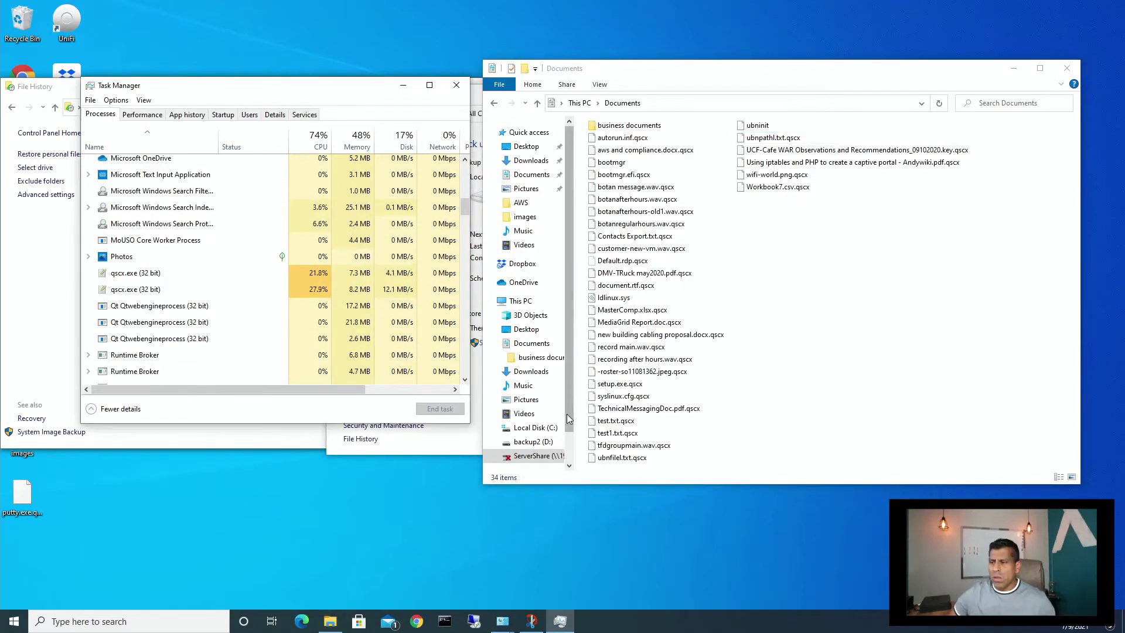
- Examine the FileHistory folder on the backup2 (D:) drive and read its _readme.txt ransom note, then close the note
left_click(541, 443)
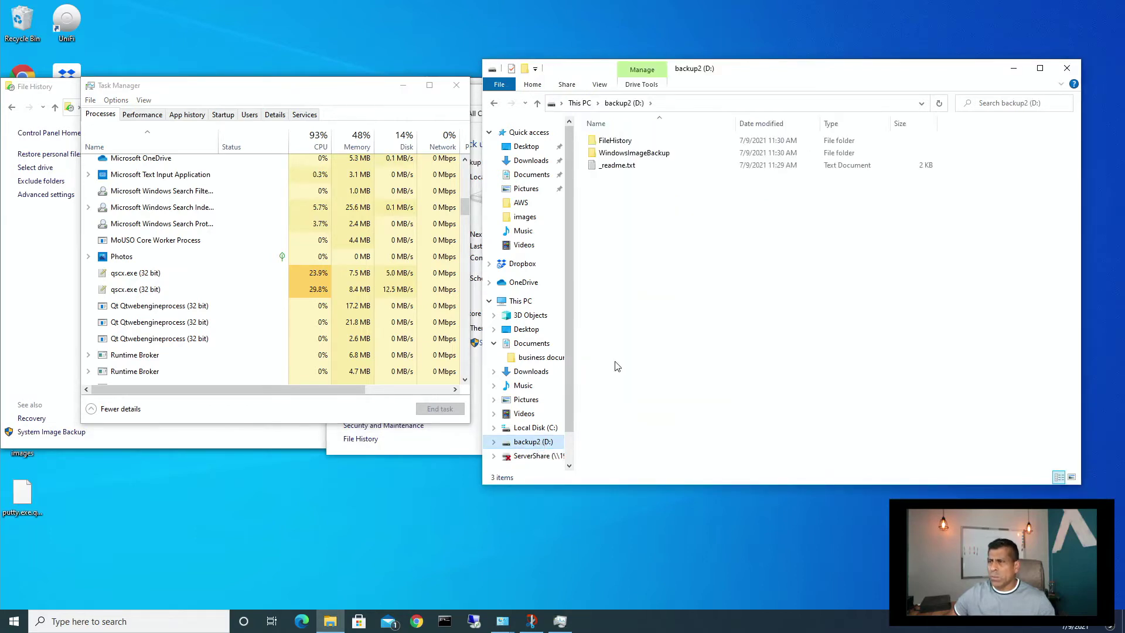
left_click(624, 143)
double_click(625, 143)
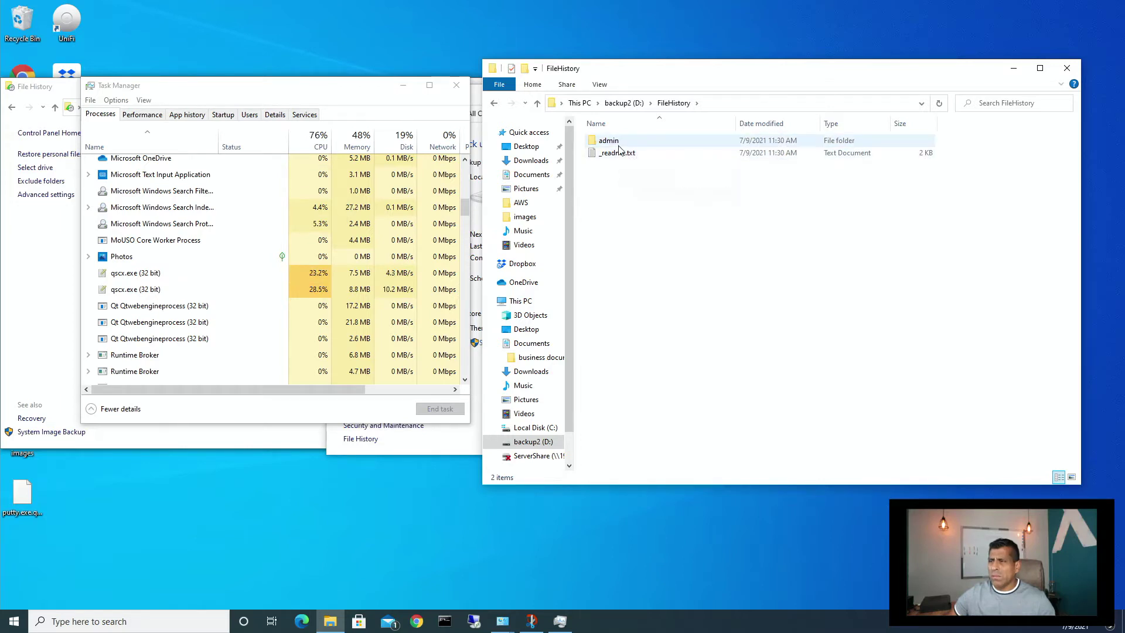
double_click(619, 153)
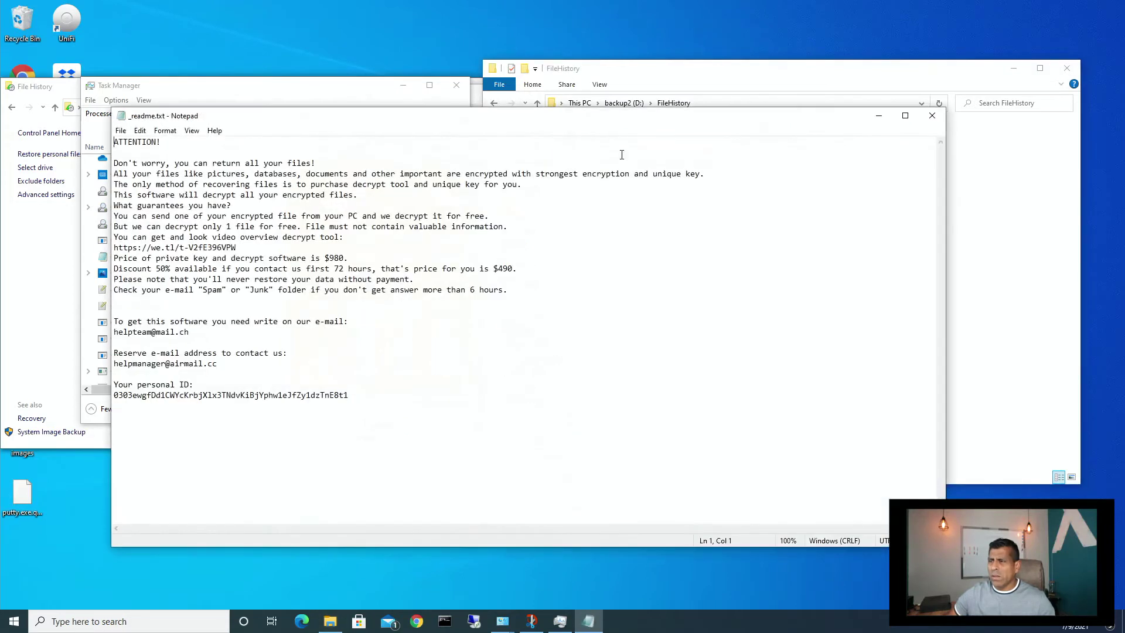
left_click(932, 115)
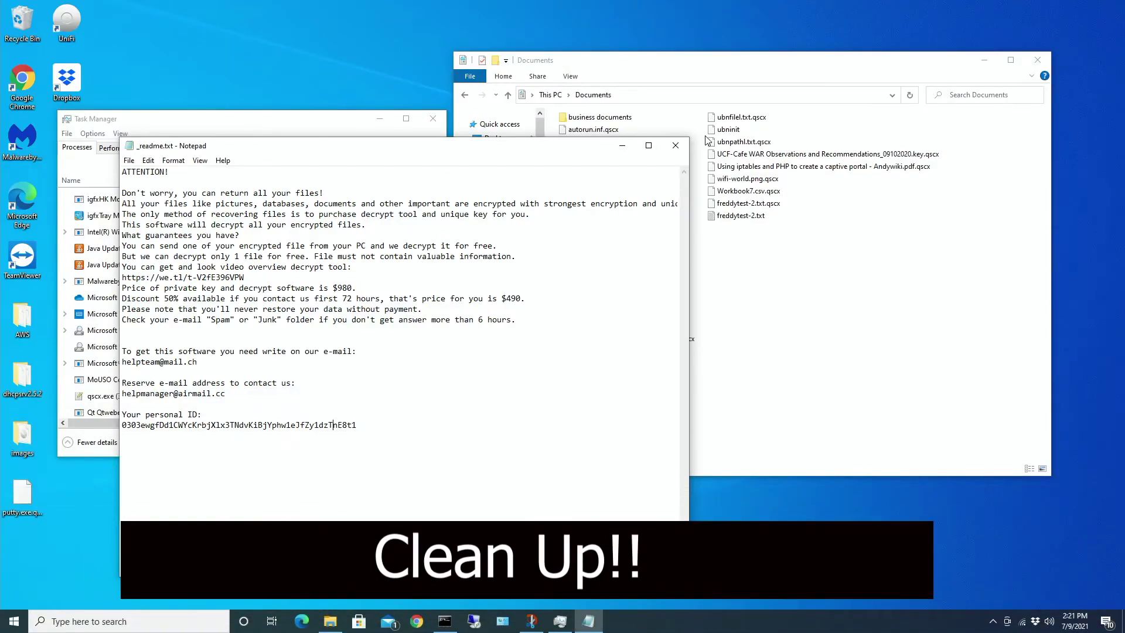
- Close the open ransom note and locate the qscx.exe process in Task Manager
left_click(676, 145)
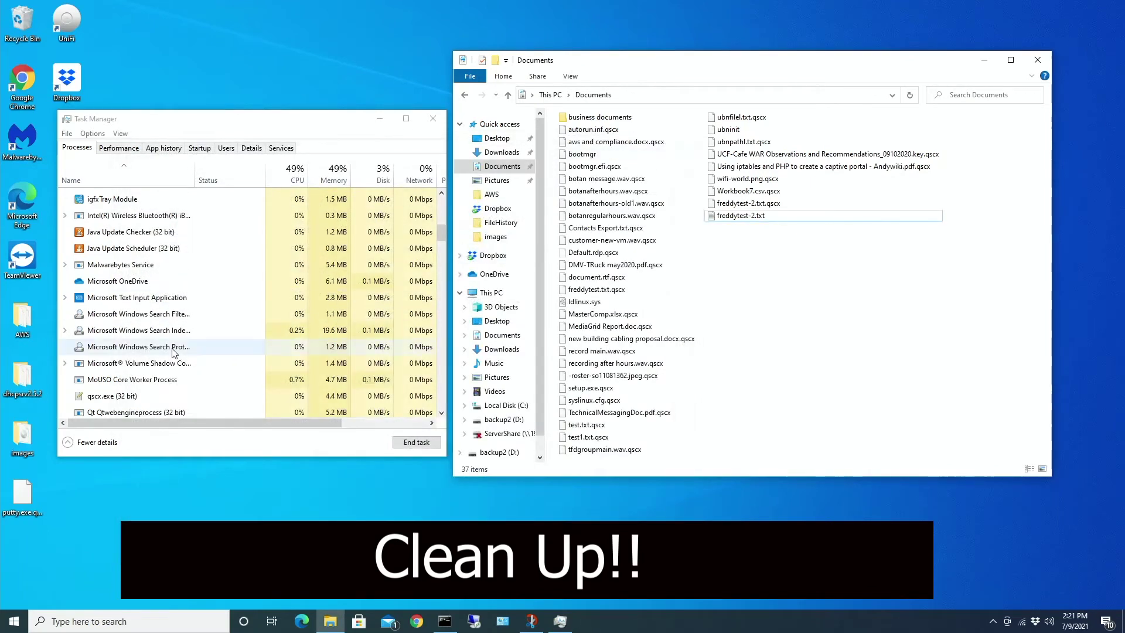
left_click(165, 347)
scroll(166, 347, "down", 1)
left_click(153, 343)
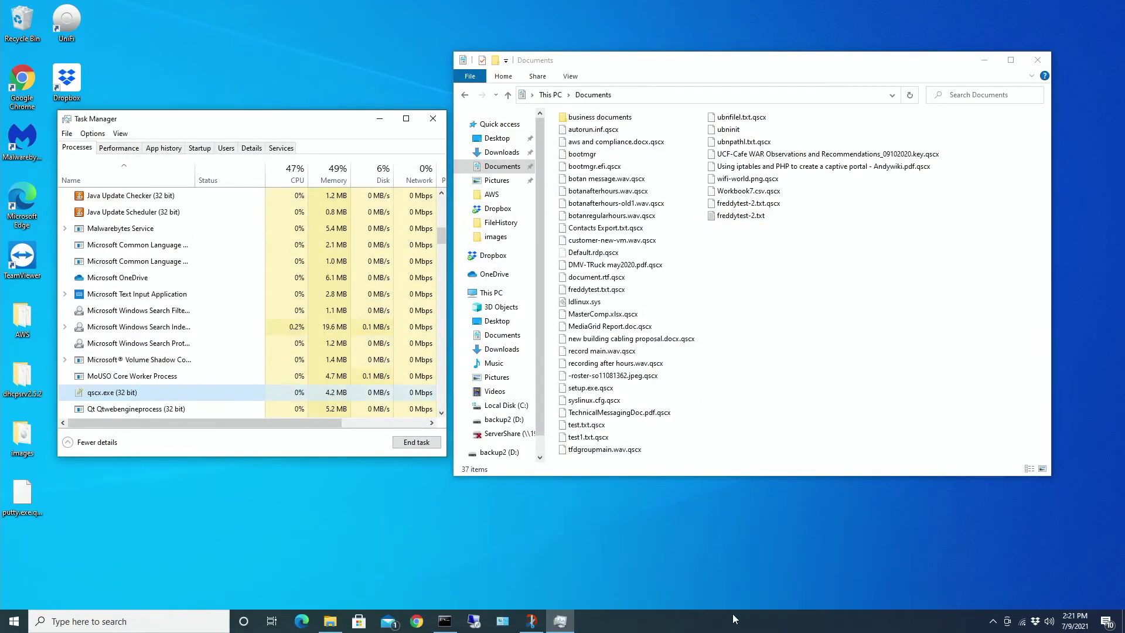
- Open Malwarebytes and decline installing its new version
double_click(22, 140)
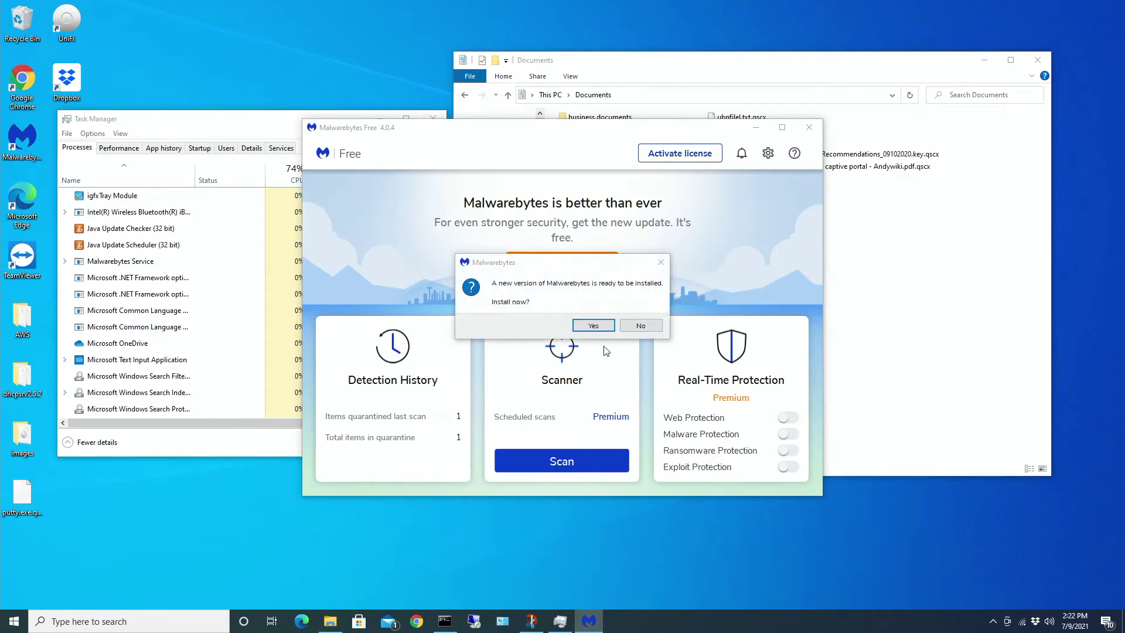
left_click(627, 328)
left_click(640, 326)
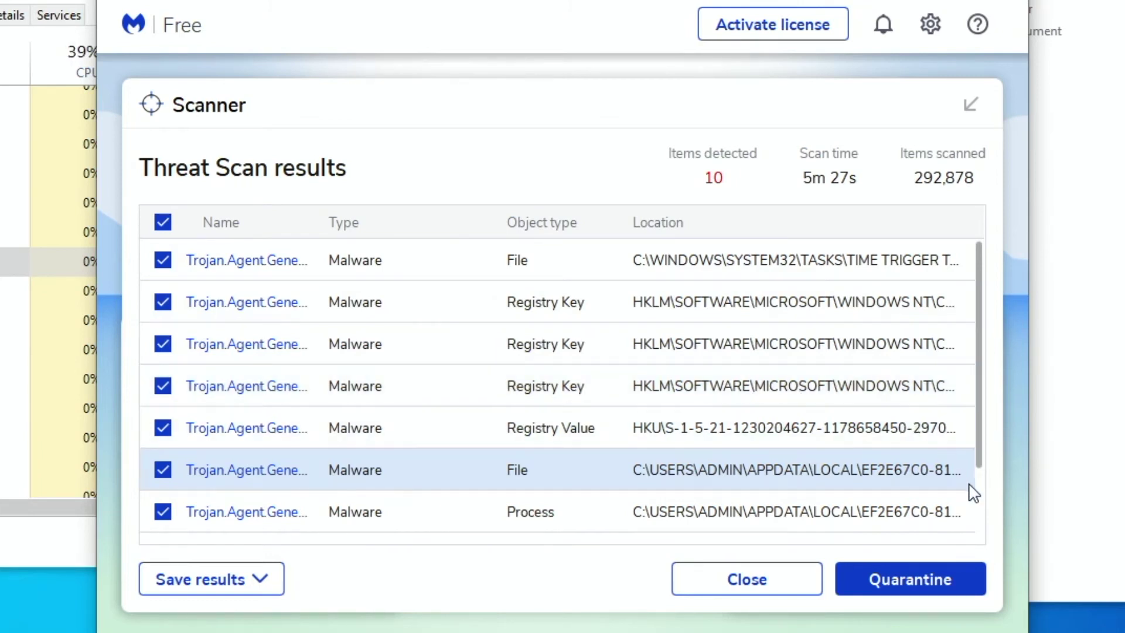
- Review the threat scan results through to QSCX.EXE, quarantine all the selected detections, and dismiss the scan summary
scroll(984, 505, "down", 3)
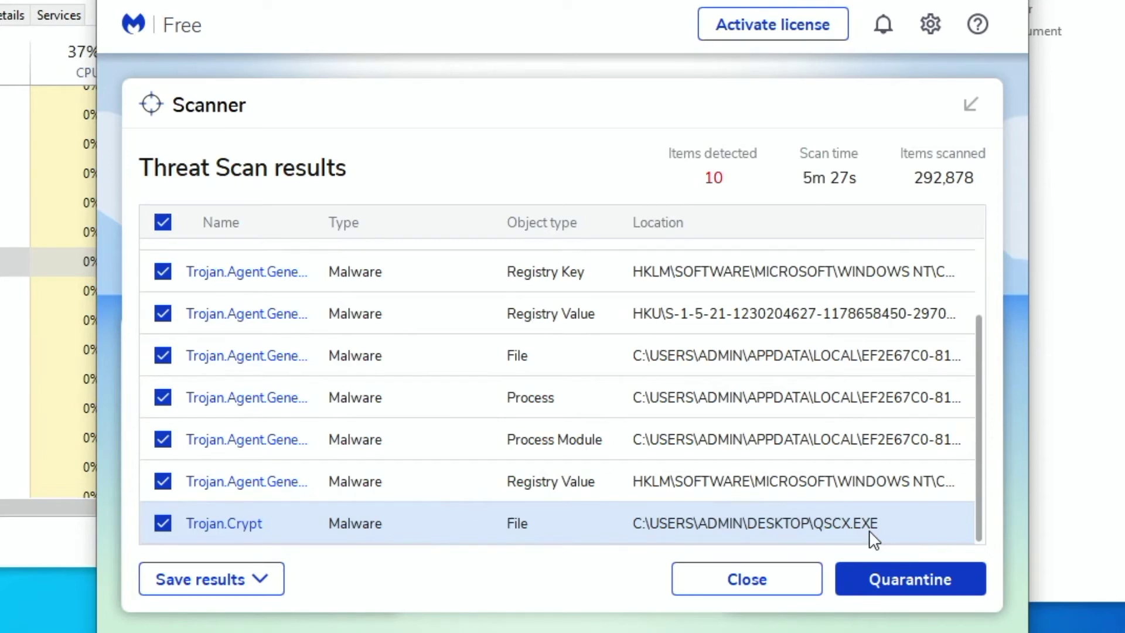
left_click(879, 570)
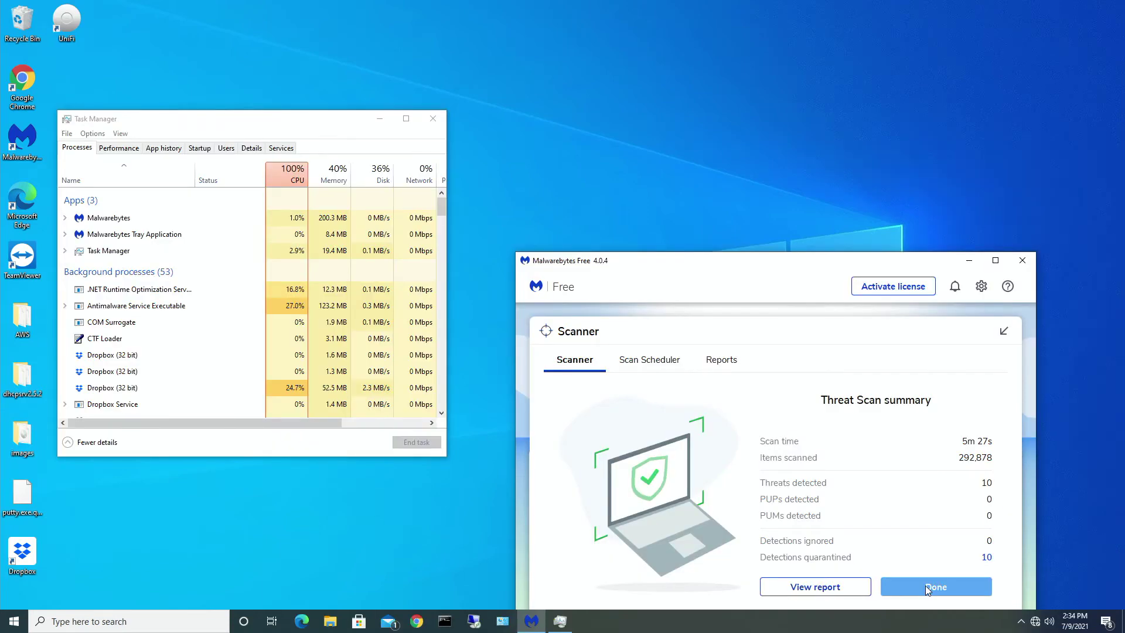
left_click(926, 585)
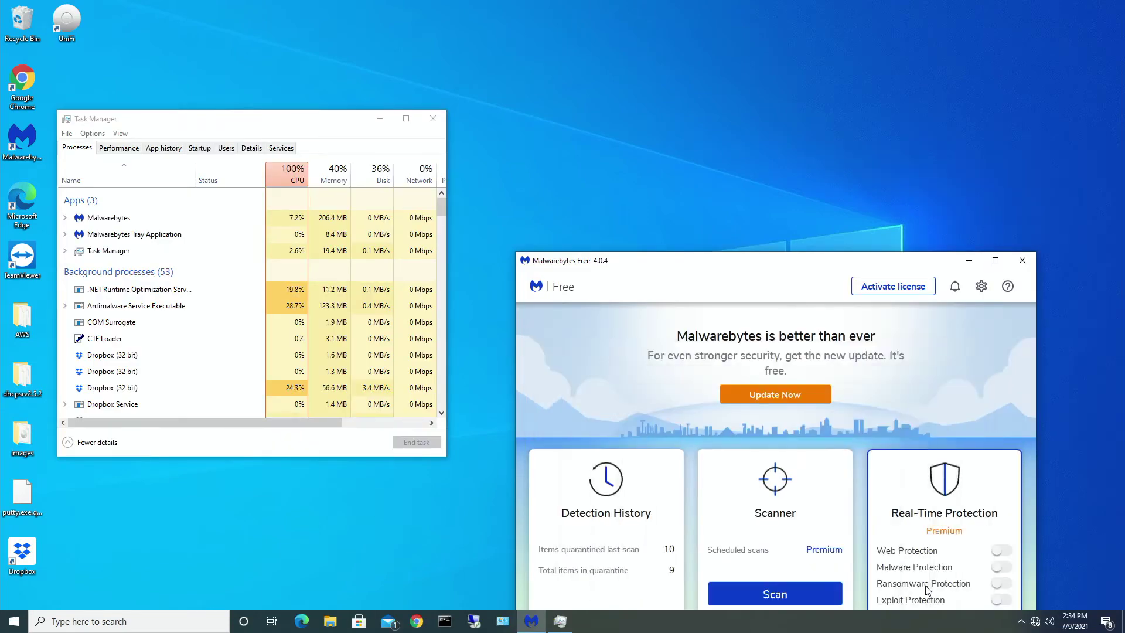
- Run two more threat scans, quarantining the remaining Trojan.Crypt file
left_click(772, 593)
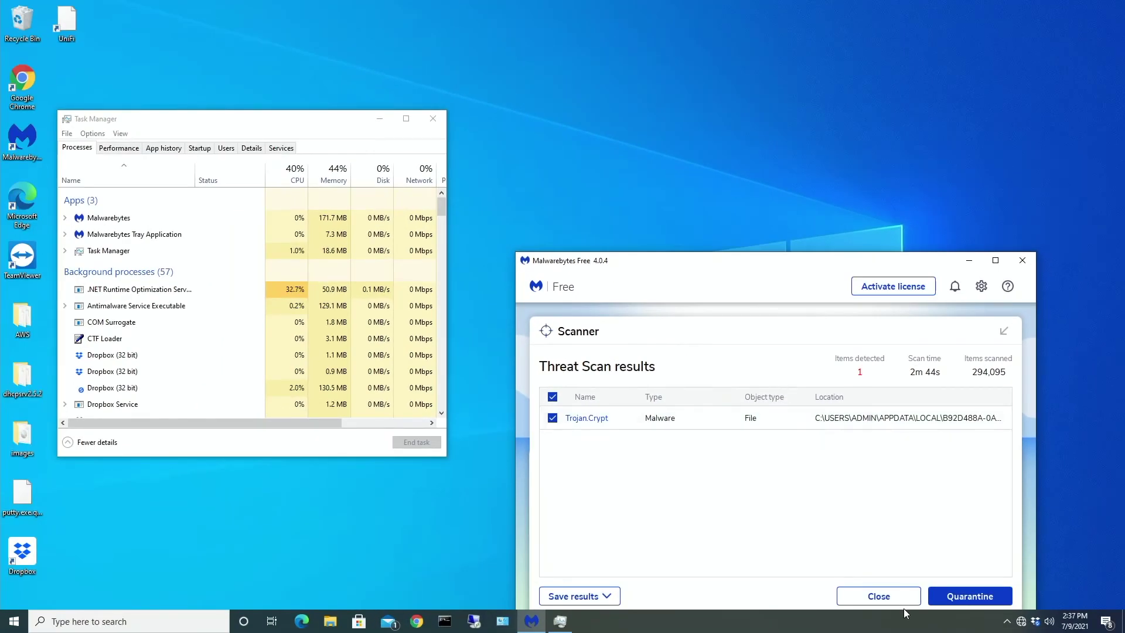
left_click(959, 598)
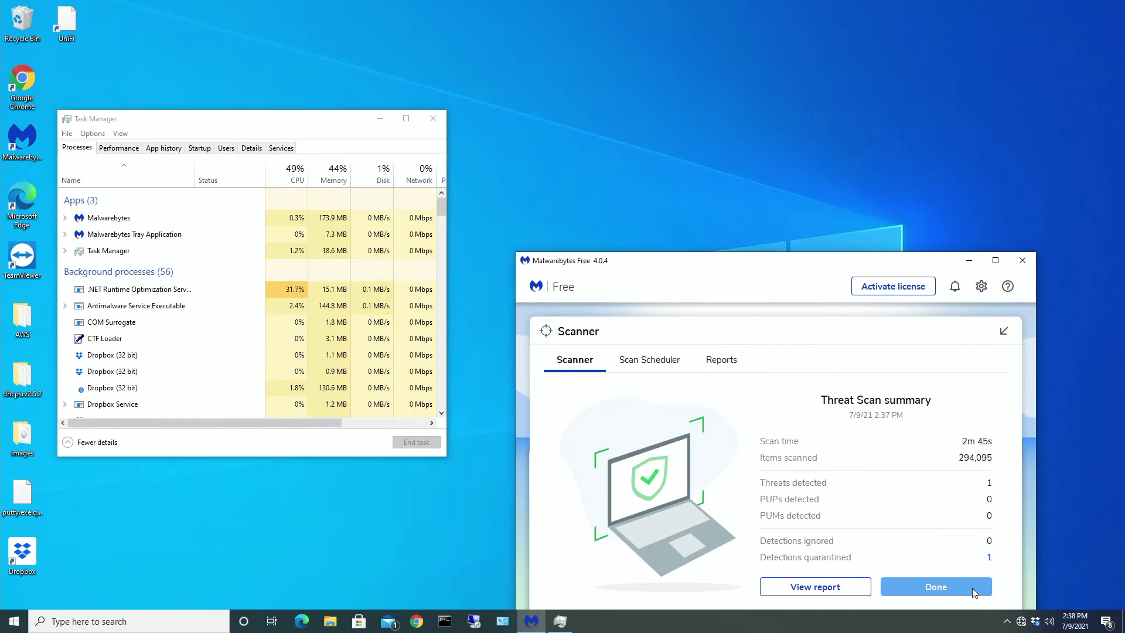
left_click(972, 588)
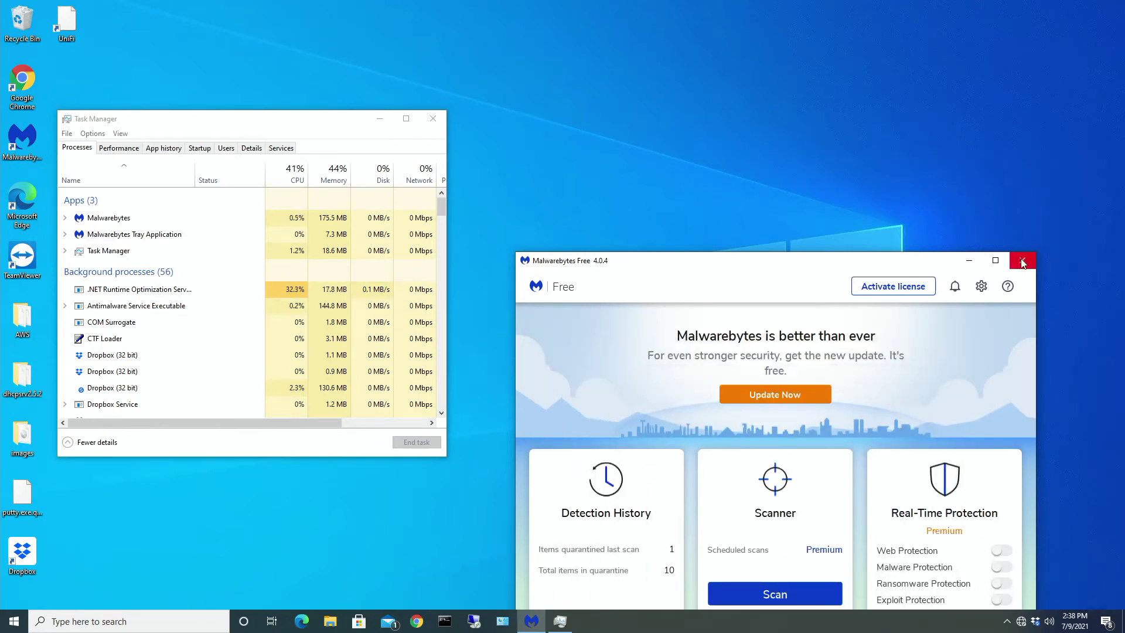
left_click(752, 597)
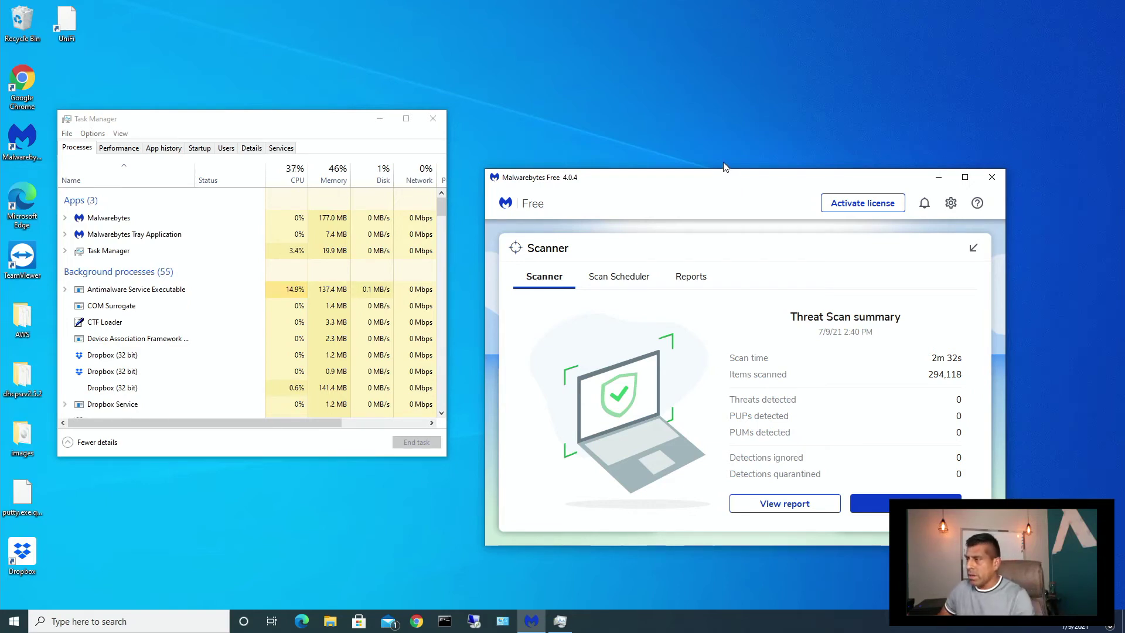
left_click_drag(721, 187, 708, 154)
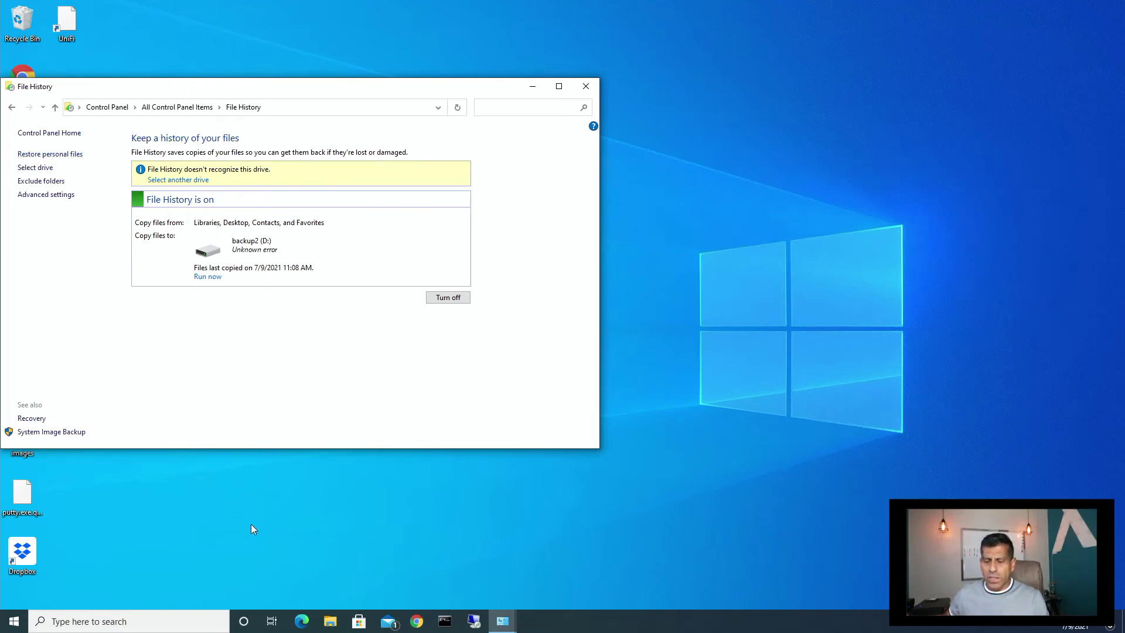
- Inspect the contents of the backup (D:) drive in File Explorer, and close that window
left_click(325, 624)
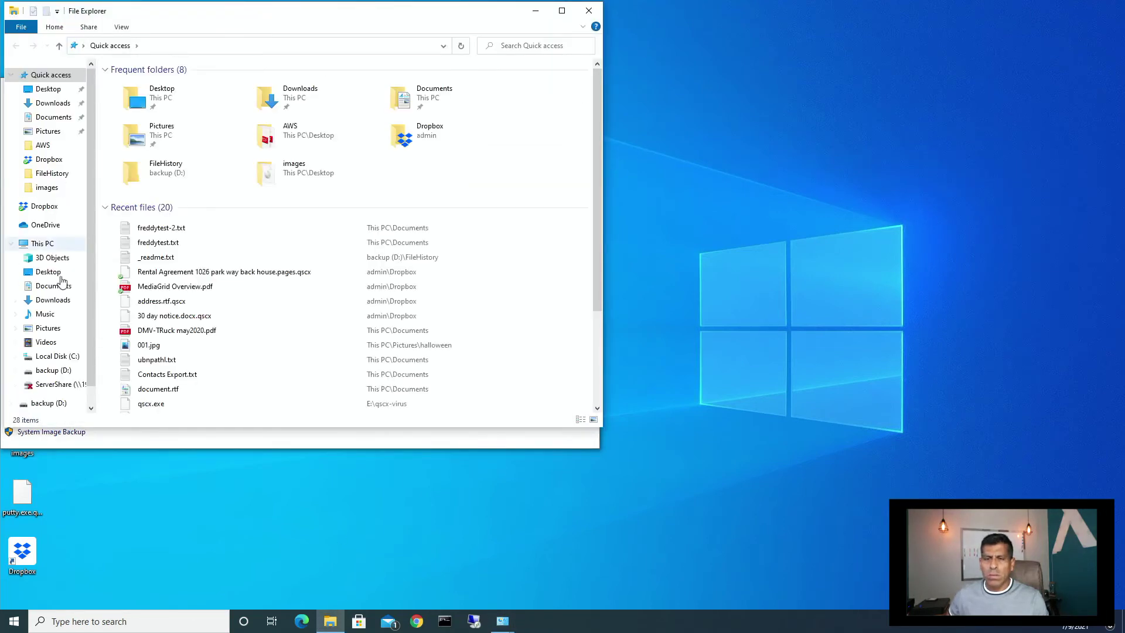
left_click(67, 375)
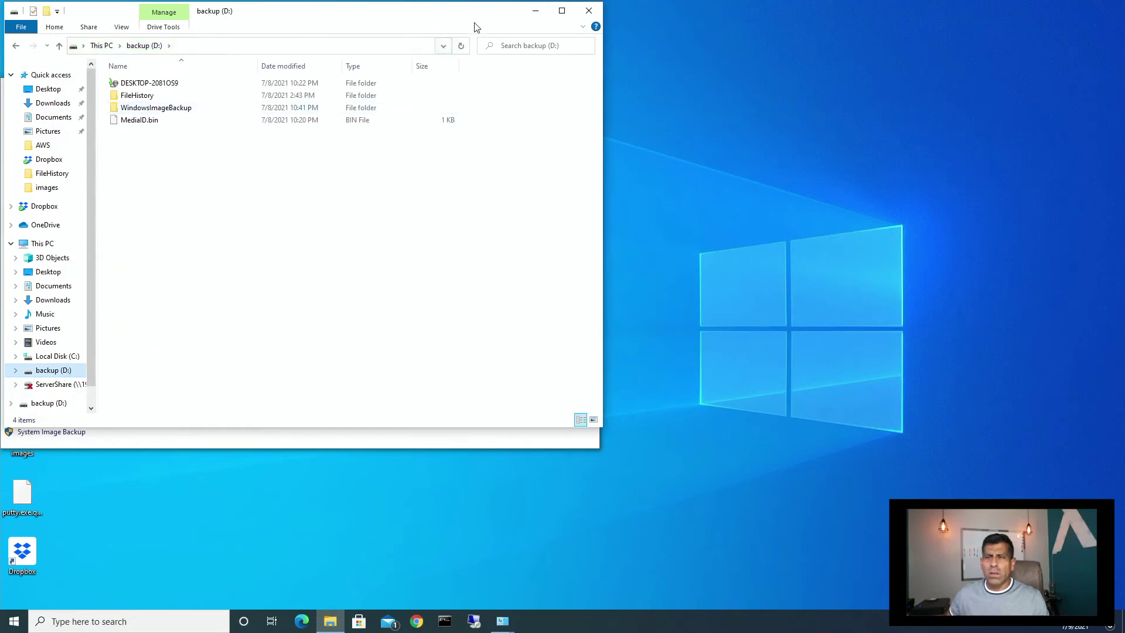
left_click(588, 11)
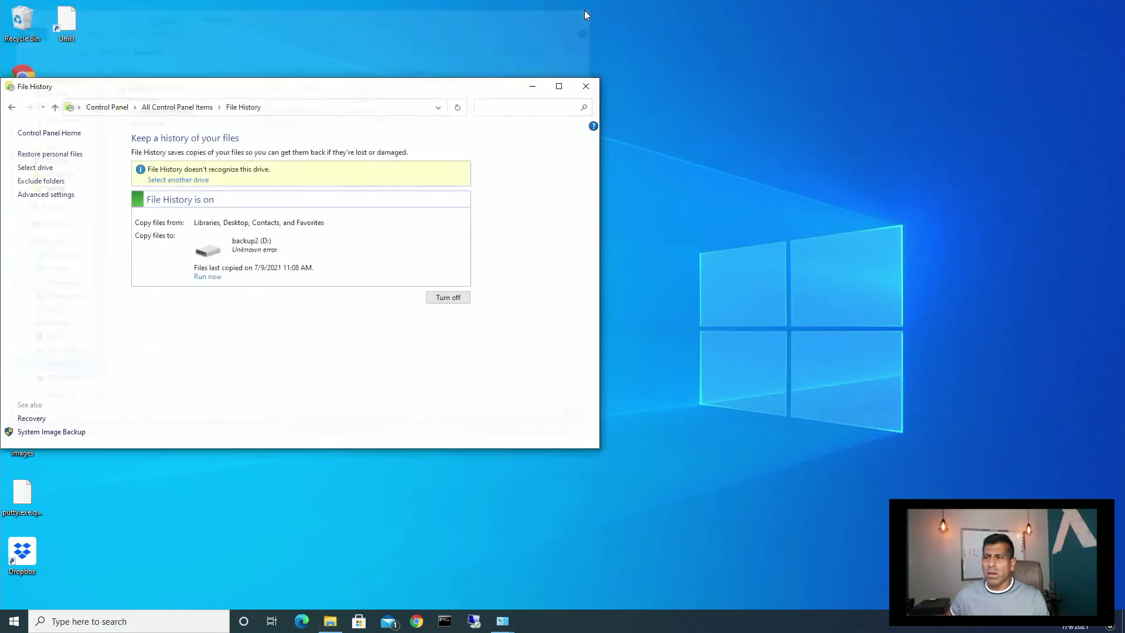
- Try restoring the Documents folder from the July 9, 2021 7:15 AM File History version, and check the files in its original location
left_click(52, 155)
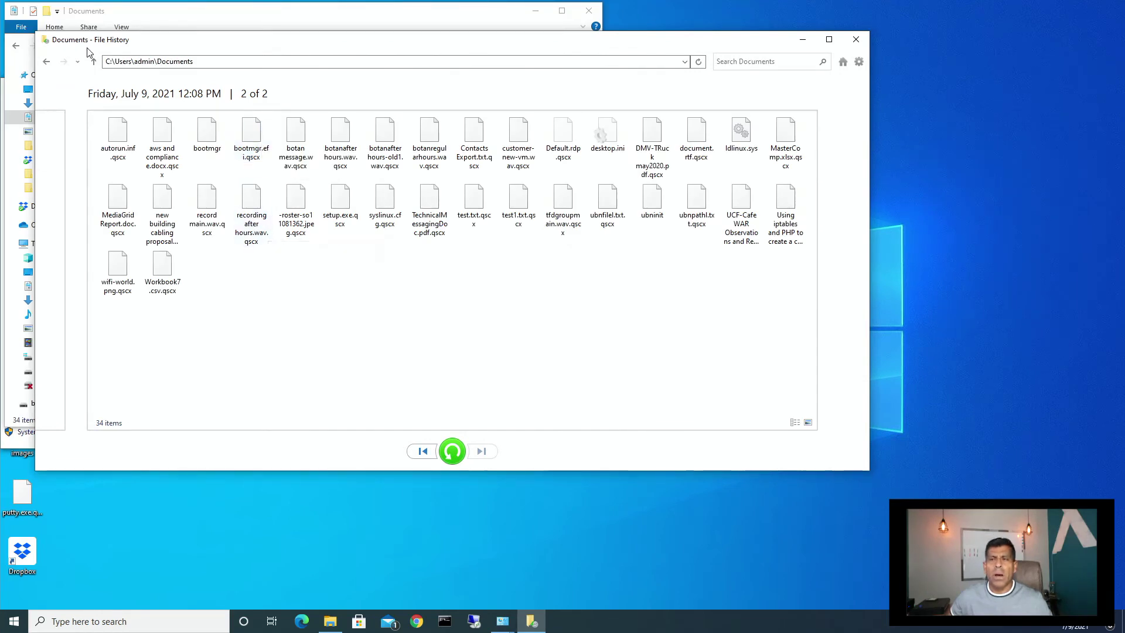
left_click(55, 205)
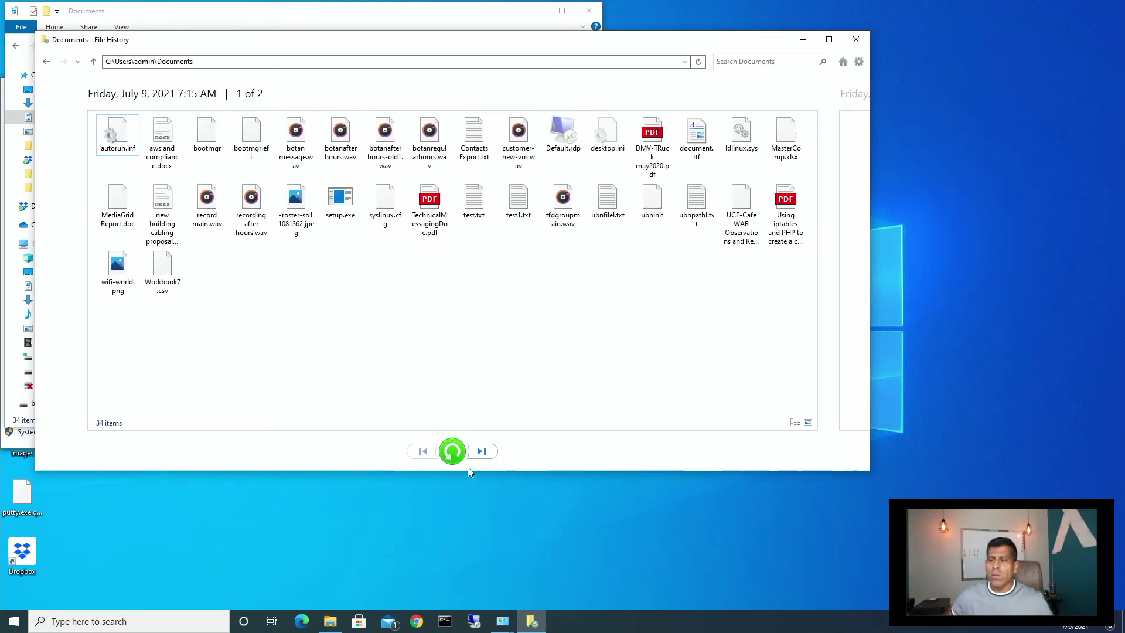
left_click(455, 455)
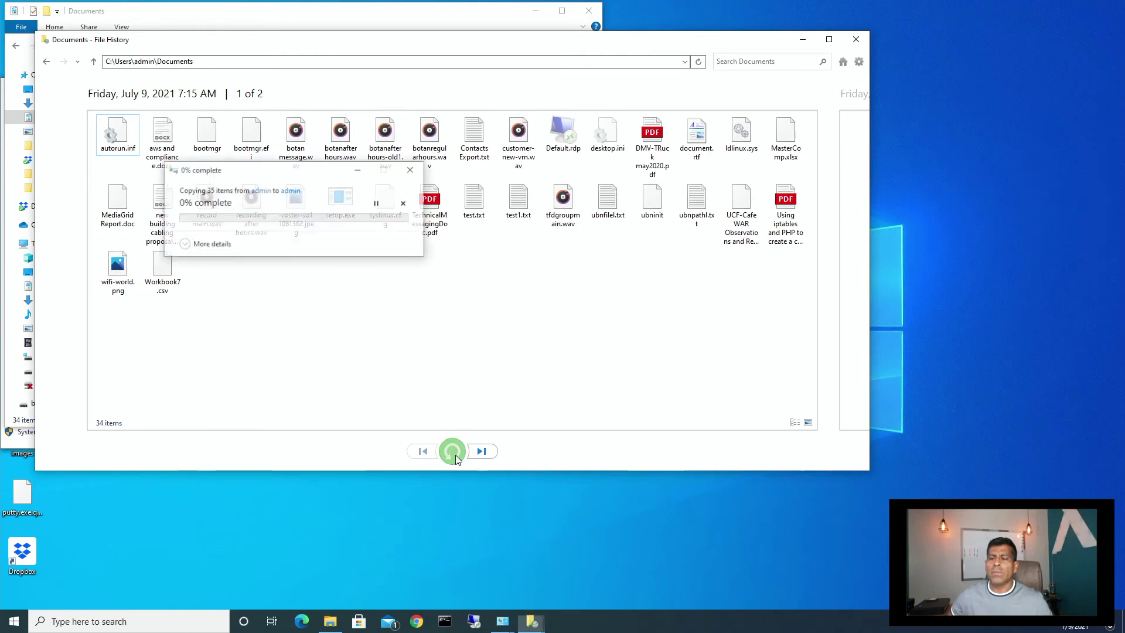
double_click(144, 133)
scroll(638, 463, "up", 2)
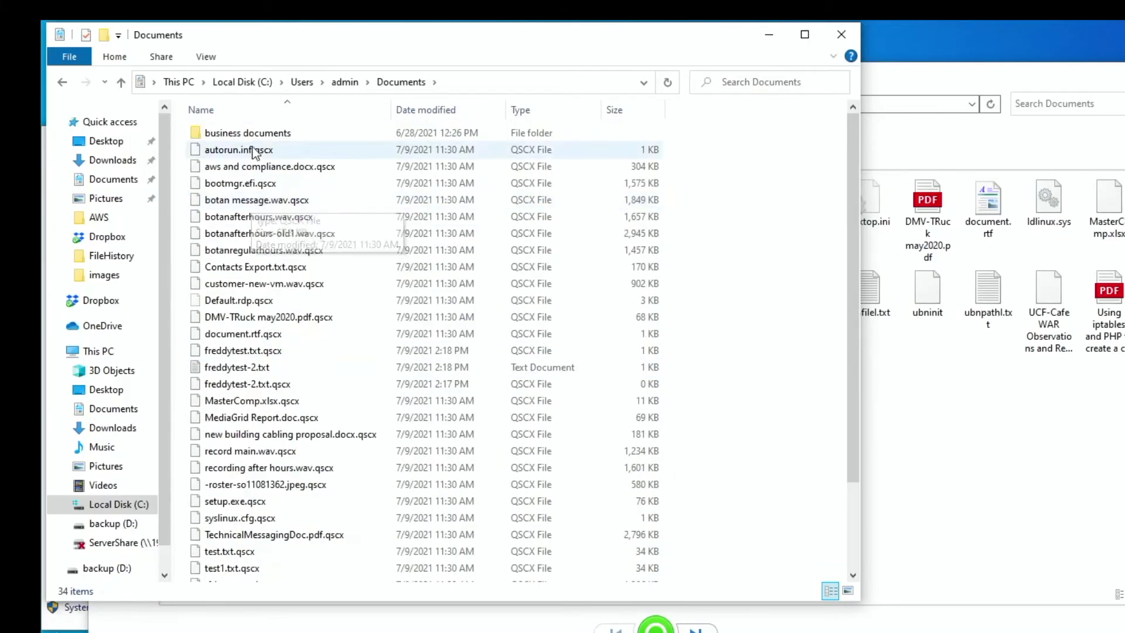
- Remove the .qscx extension from the new building cabling proposal file, naming it new building cabling proposal.docx
left_click(256, 434)
left_click(256, 434)
key("End")
key("BackSpace")
key("BackSpace")
key("BackSpace")
key("BackSpace")
key("BackSpace")
key("Return")
key("Return")
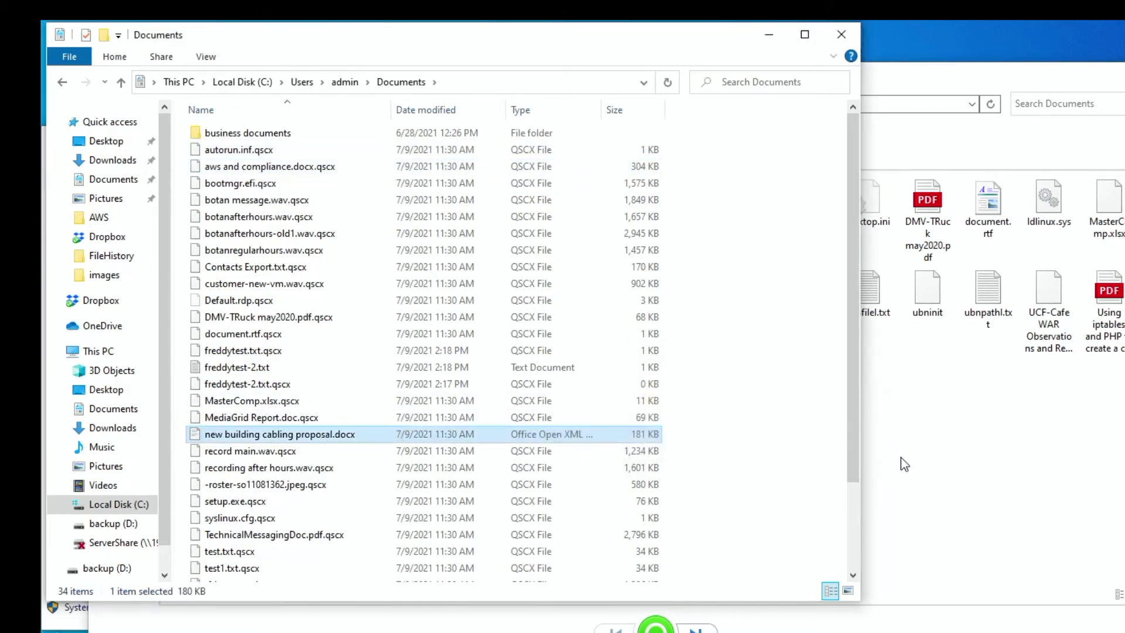
- Retry the Documents restore from File History, replacing new building cabling proposal.docx in the destination, and review the Documents folder
left_click(883, 135)
left_click(656, 626)
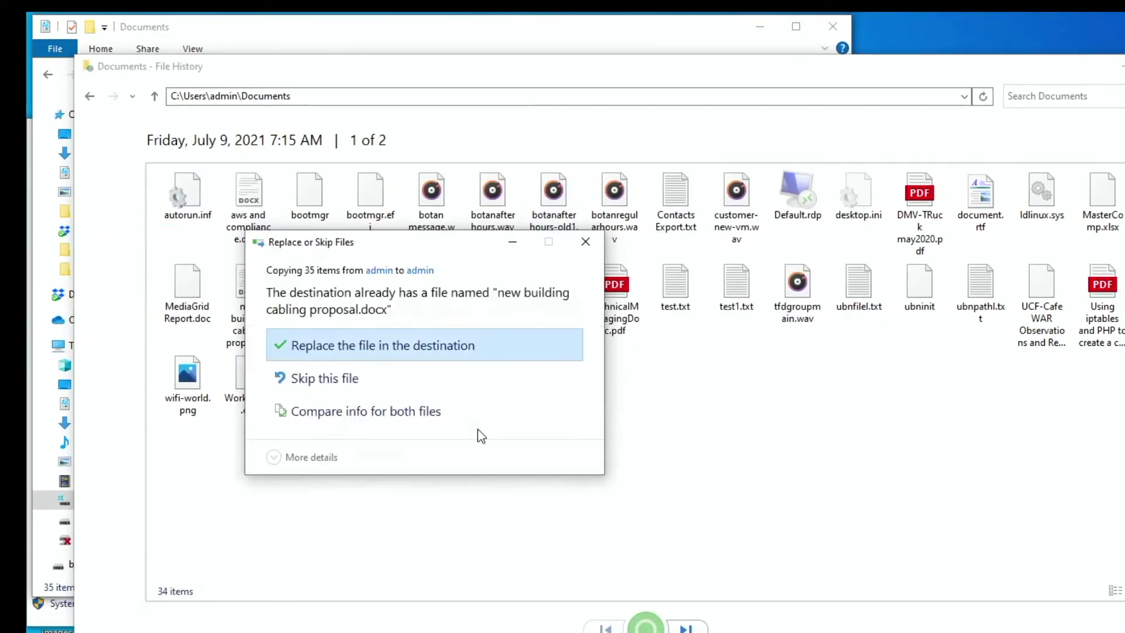
left_click(428, 343)
double_click(206, 193)
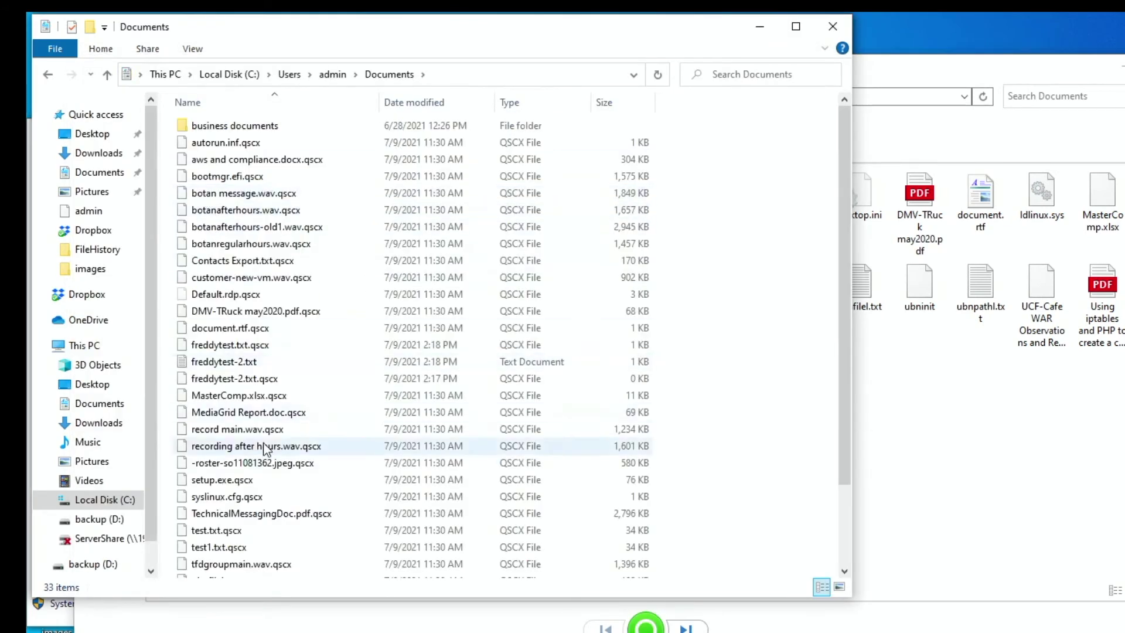
scroll(290, 410, "down", 2)
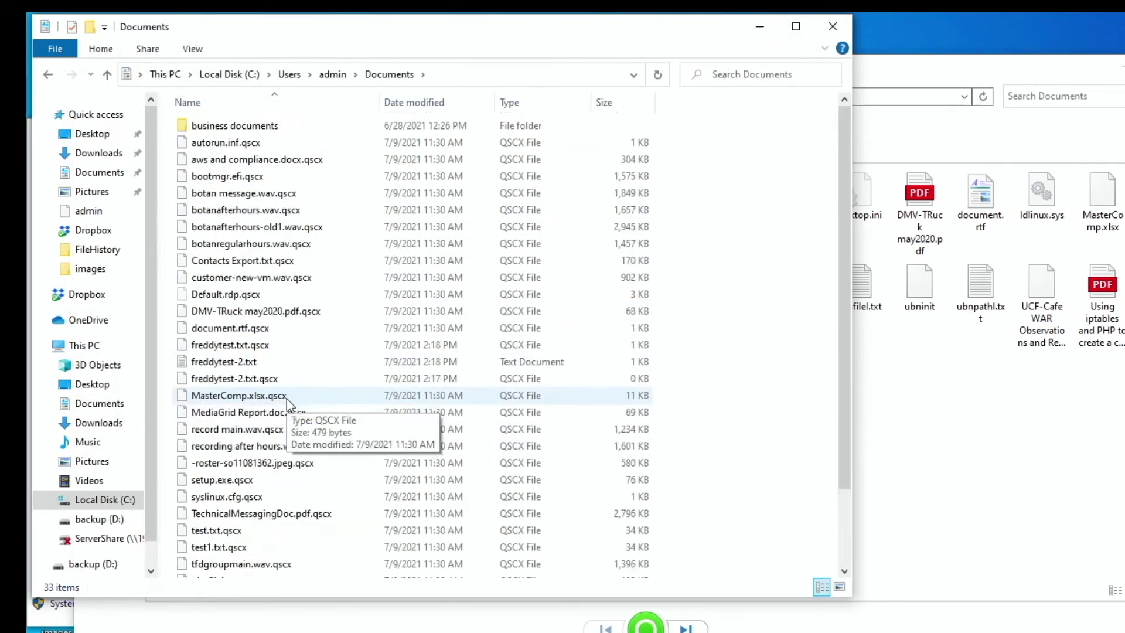
scroll(277, 492, "up", 3)
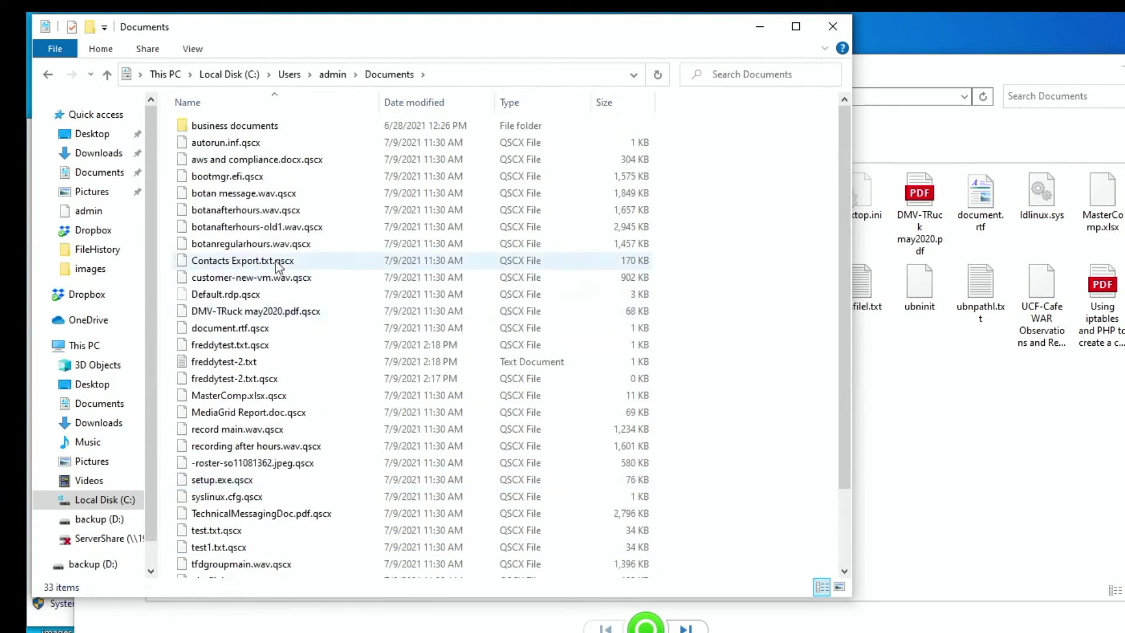
- Try restoring only TechnicalMessagingDoc.pdf from File History, and check whether the copy in the Documents folder opens
left_click(984, 481)
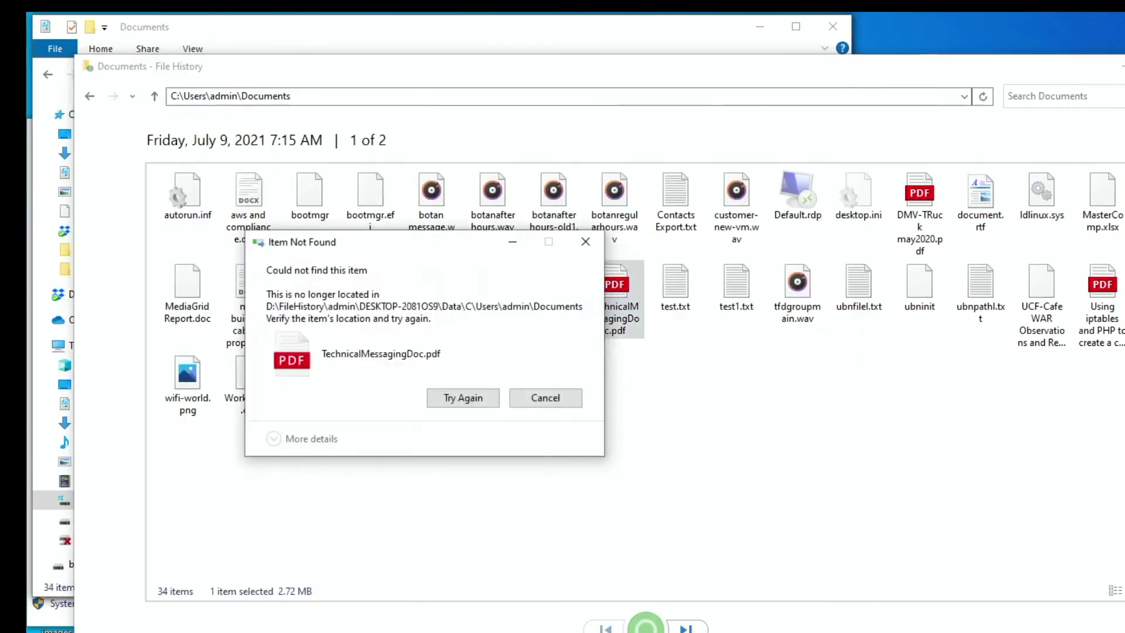
left_click(492, 397)
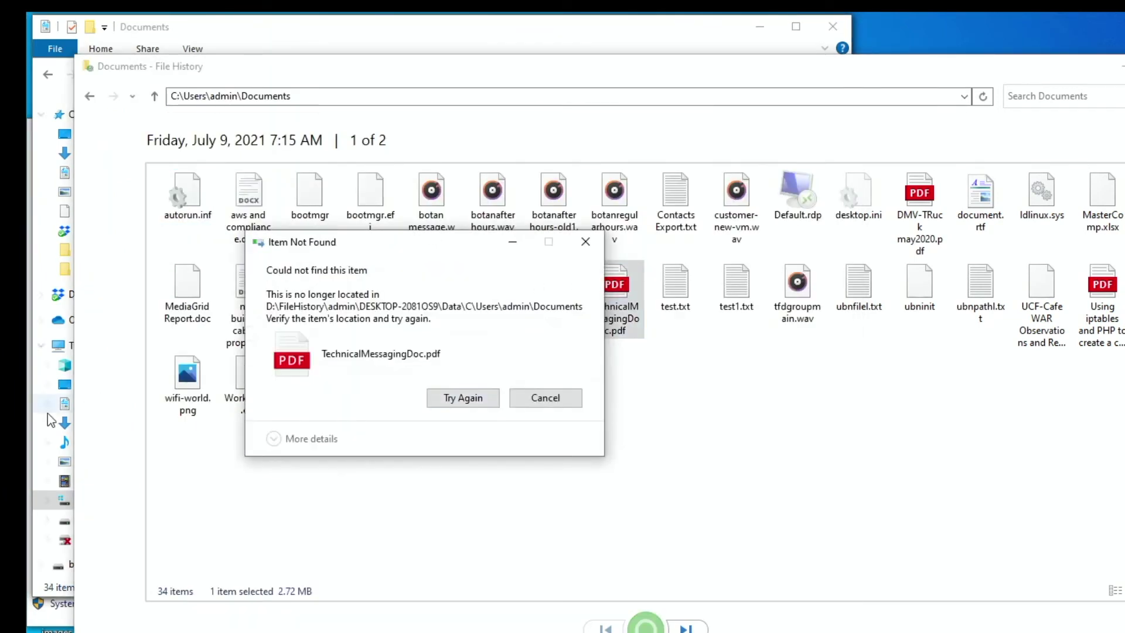
left_click(56, 507)
double_click(237, 514)
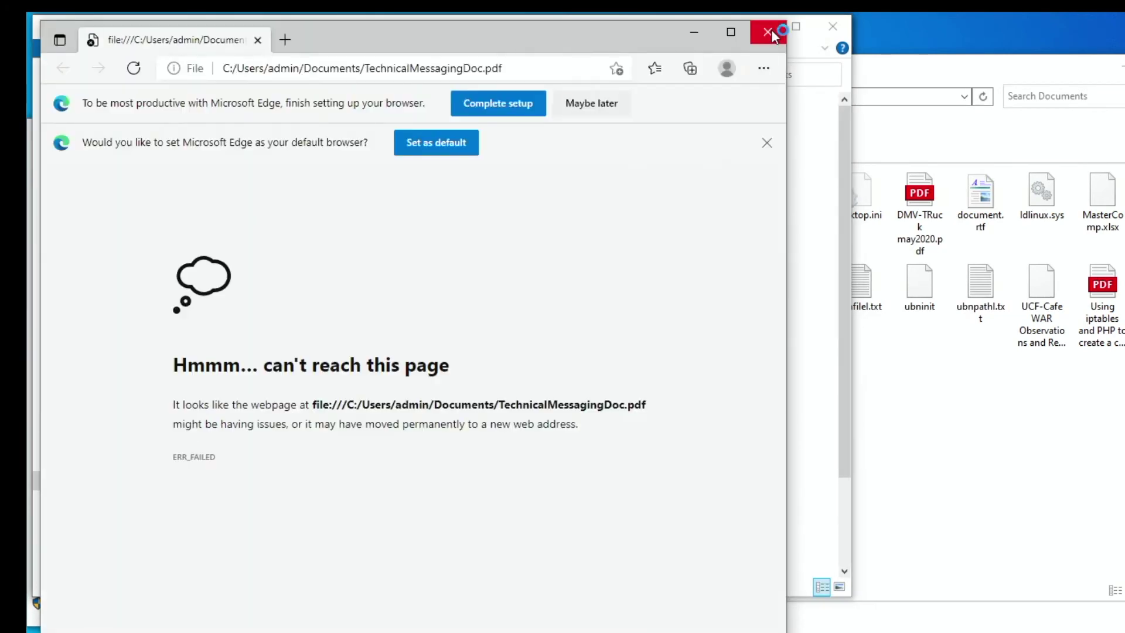
key("alt+F4")
- Try to remove the .qscx extension from TechnicalMessagingDoc.pdf.qscx, declining the suggested duplicate name
left_click(260, 531)
key("F2")
key("End")
key("BackSpace")
key("BackSpace")
key("BackSpace")
key("BackSpace")
key("BackSpace")
key("Return")
left_click(855, 451)
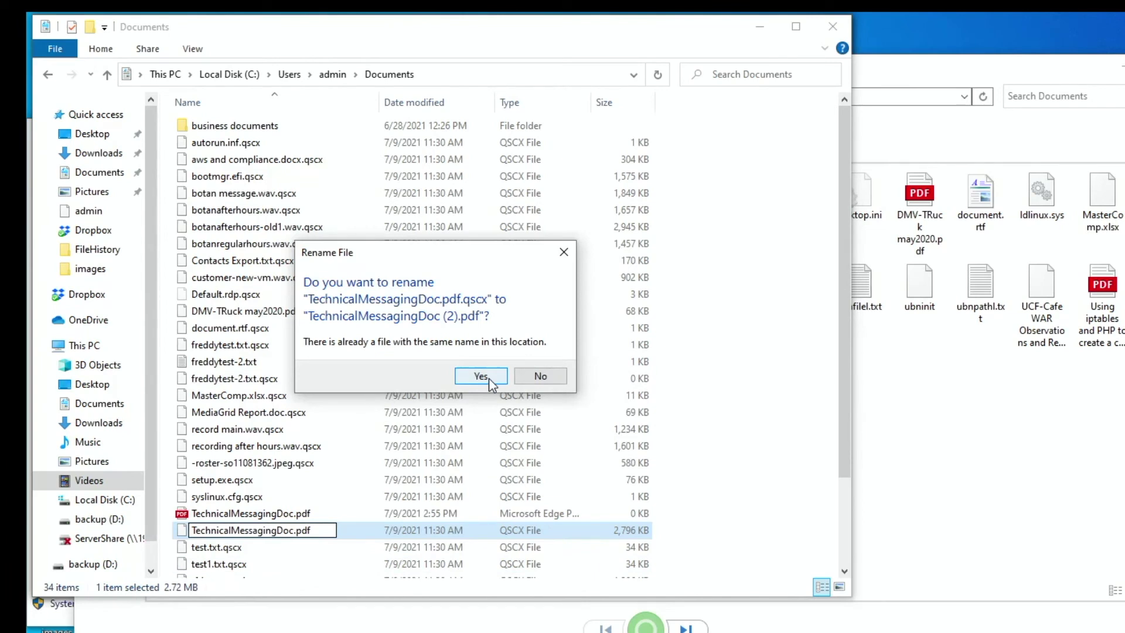
left_click(537, 376)
- Examine TechnicalMessagingDoc.pdf in the Documents folder and in File History, and return to the File History home view
left_click_drag(699, 72, 860, 71)
left_click(211, 515)
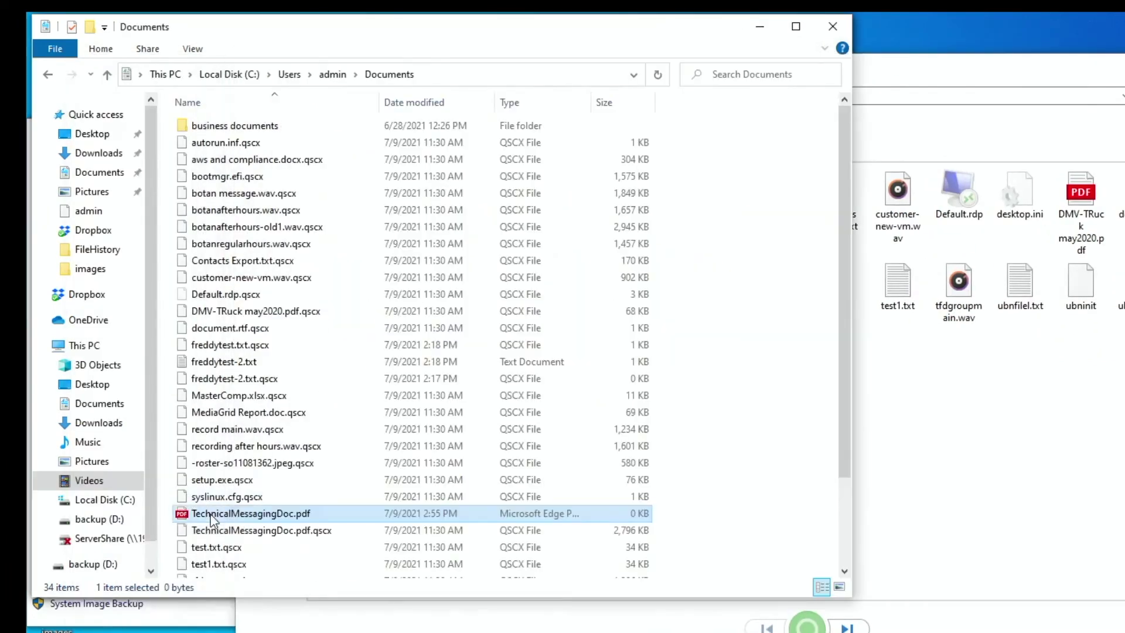
left_click(979, 472)
left_click(836, 284)
double_click(783, 296)
left_click(251, 95)
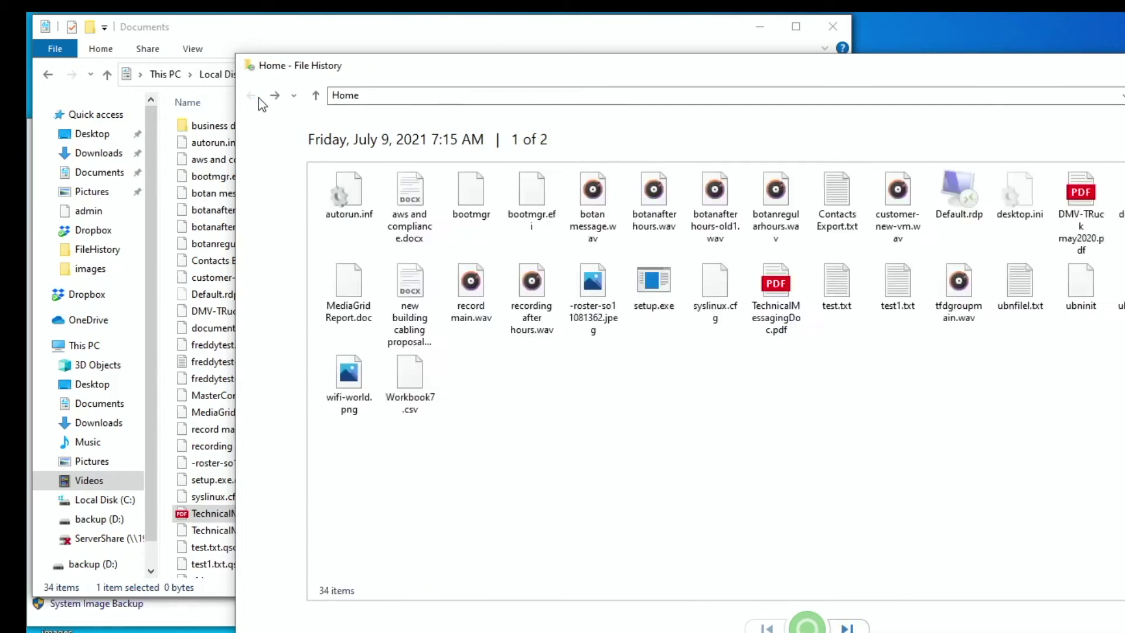
- Compare the 12:08 PM and 7:15 AM backup versions of Documents in File History, checking TechnicalMessagingDoc.pdf in the earlier one
double_click(530, 193)
left_click(556, 212)
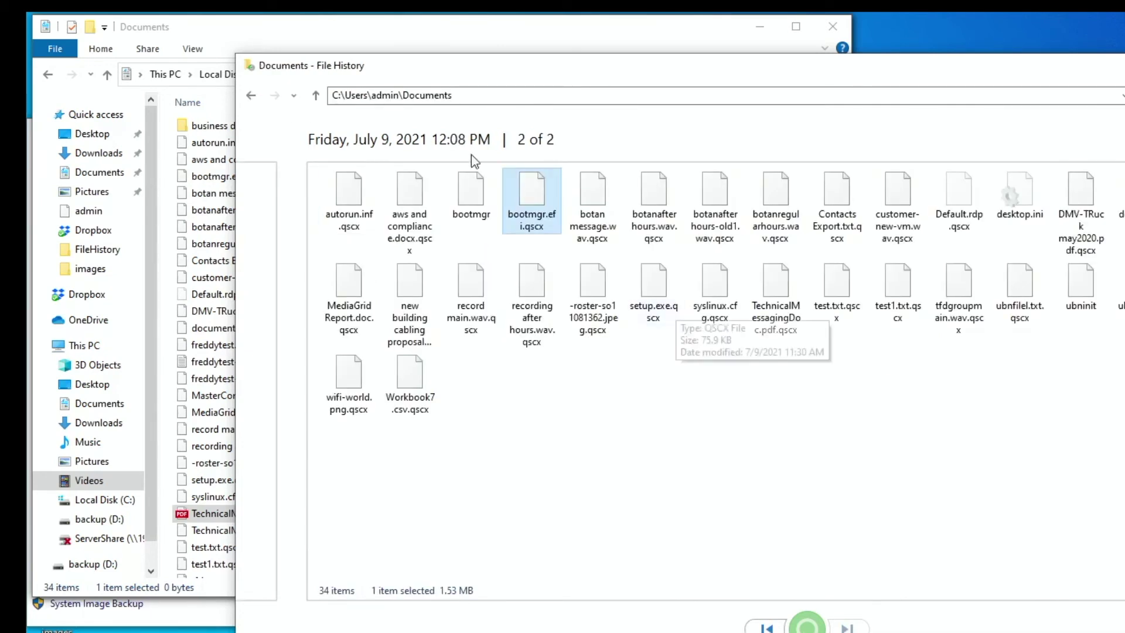
left_click(252, 95)
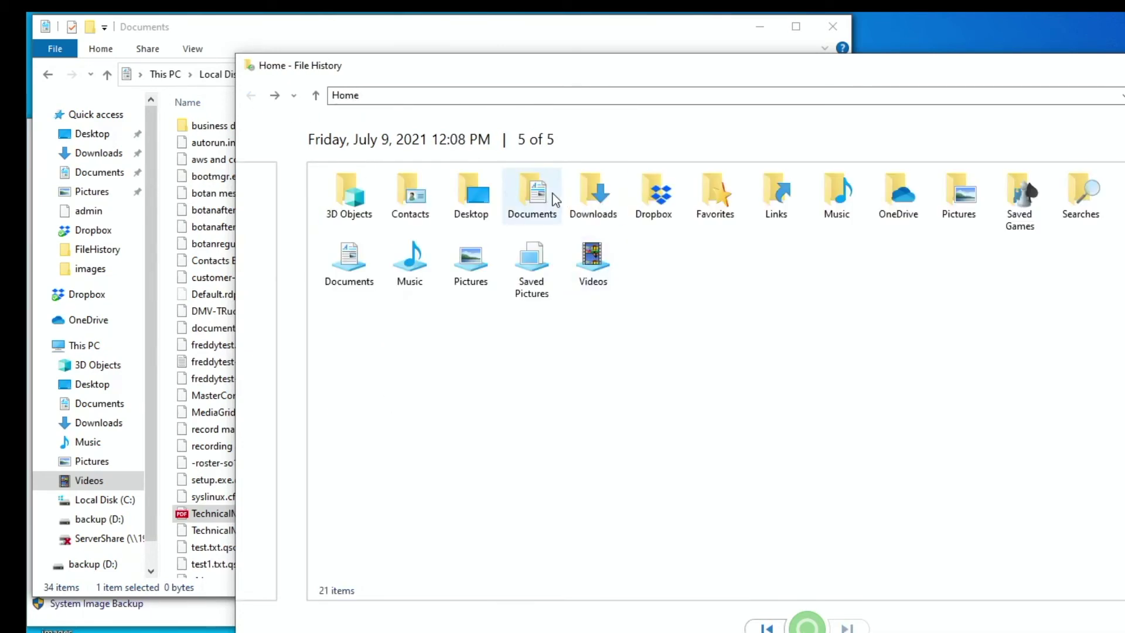
double_click(532, 190)
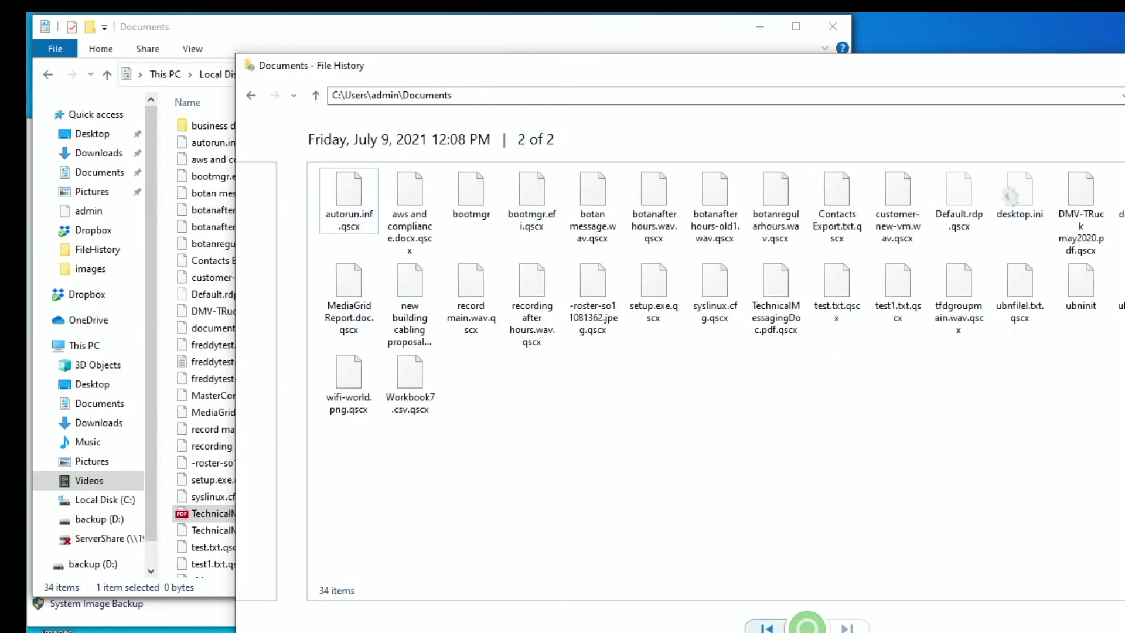
key("ctrl+Left")
left_click(776, 293)
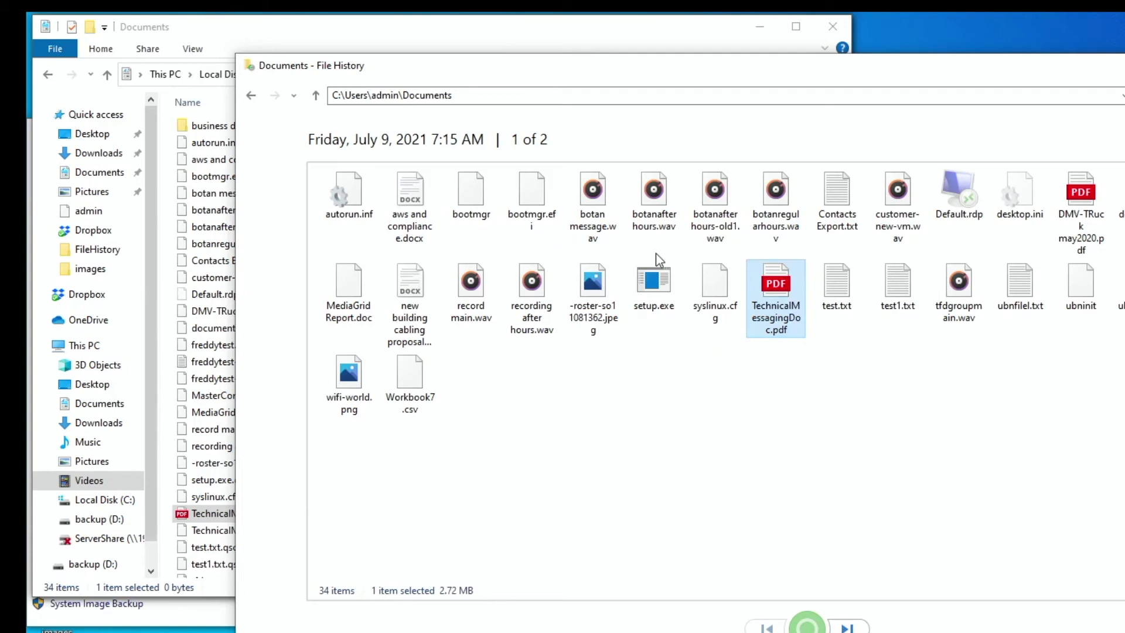
left_click(653, 283)
left_click(551, 294)
left_click(1124, 199)
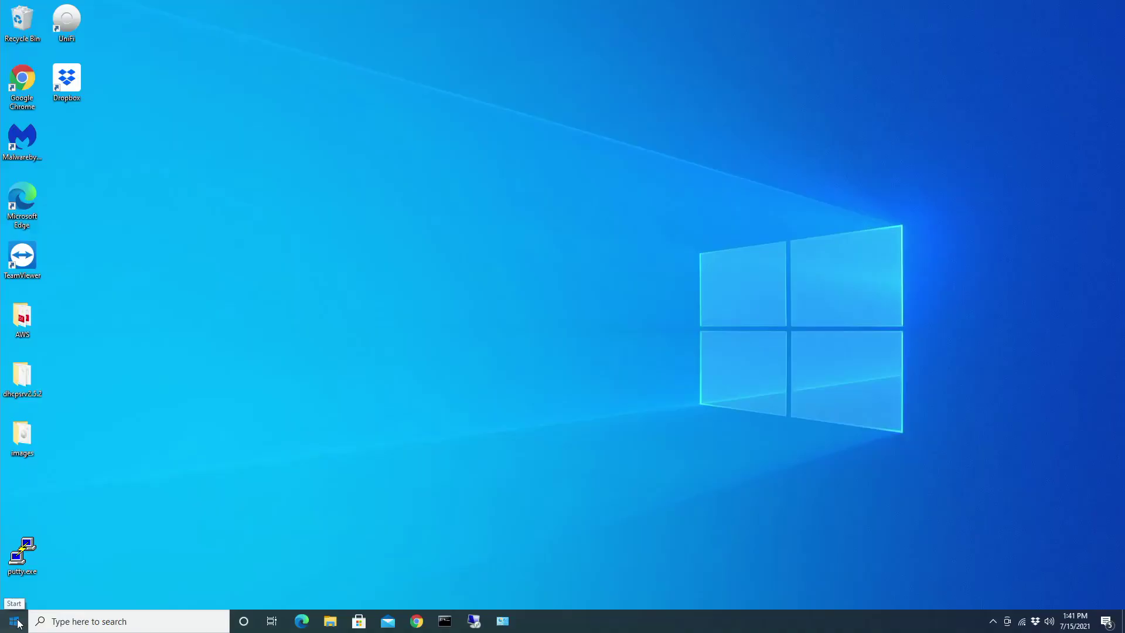
- Open Windows Settings and move the putty.exe shortcut to the second column of desktop icons
left_click(18, 624)
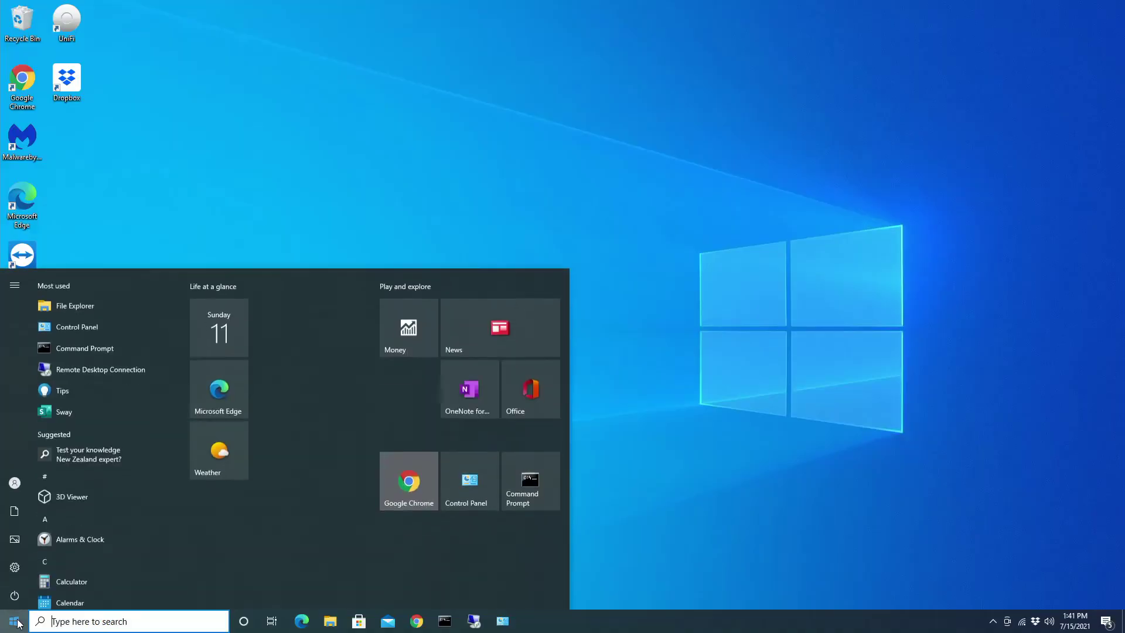
mouse_move(16, 578)
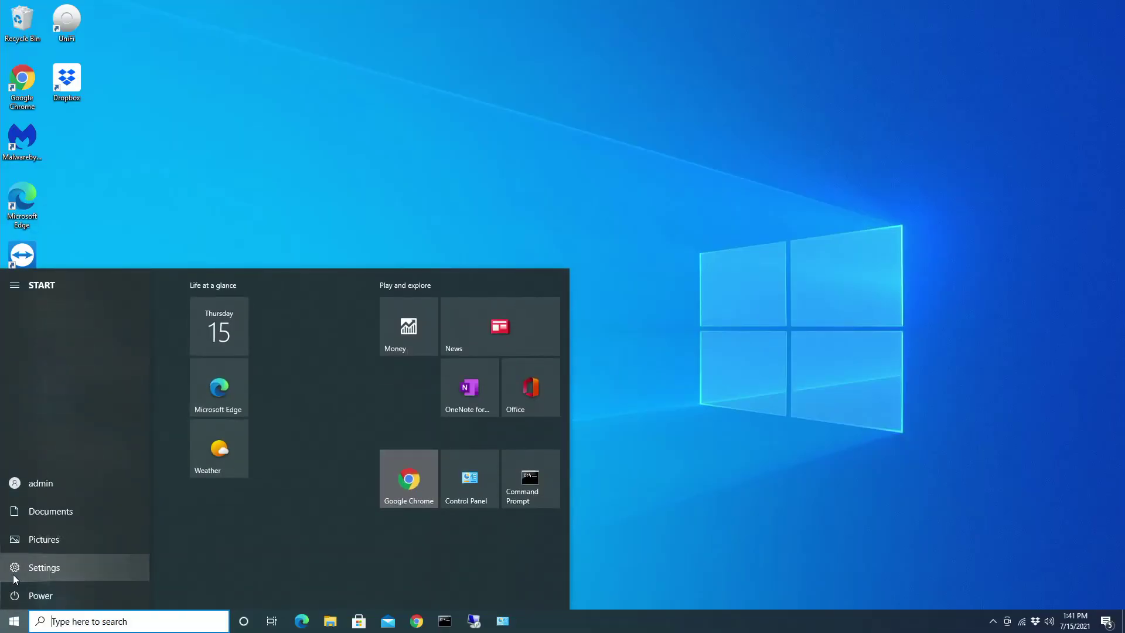
left_click(16, 579)
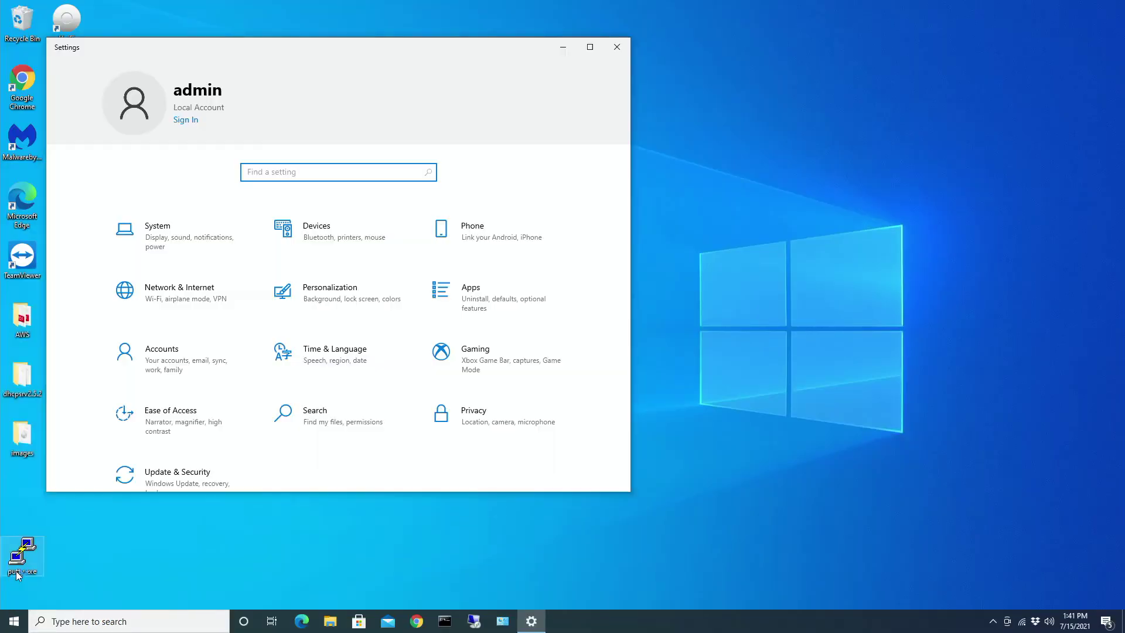
left_click_drag(54, 552, 56, 554)
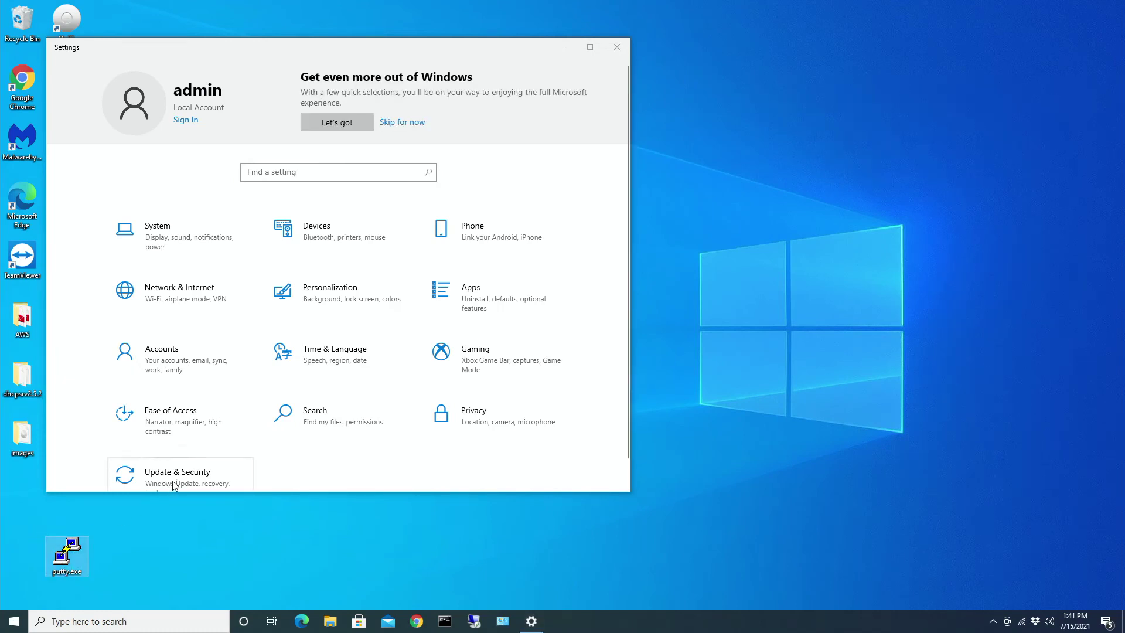
- Open the Recovery settings under Update & Security and restart the PC into advanced startup
left_click(173, 482)
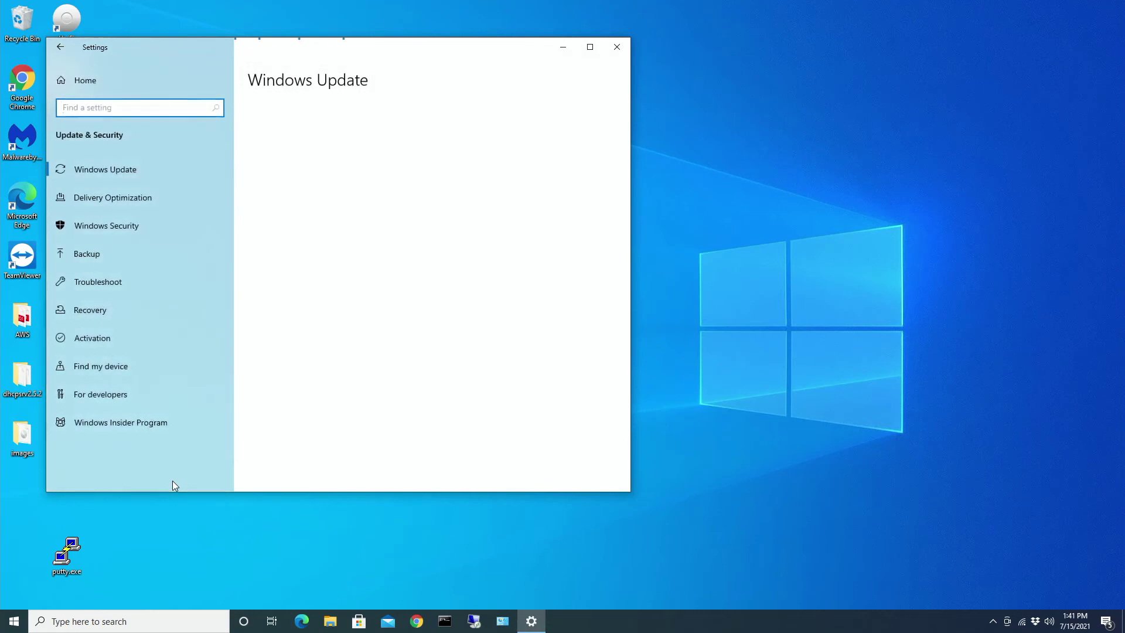
left_click(90, 309)
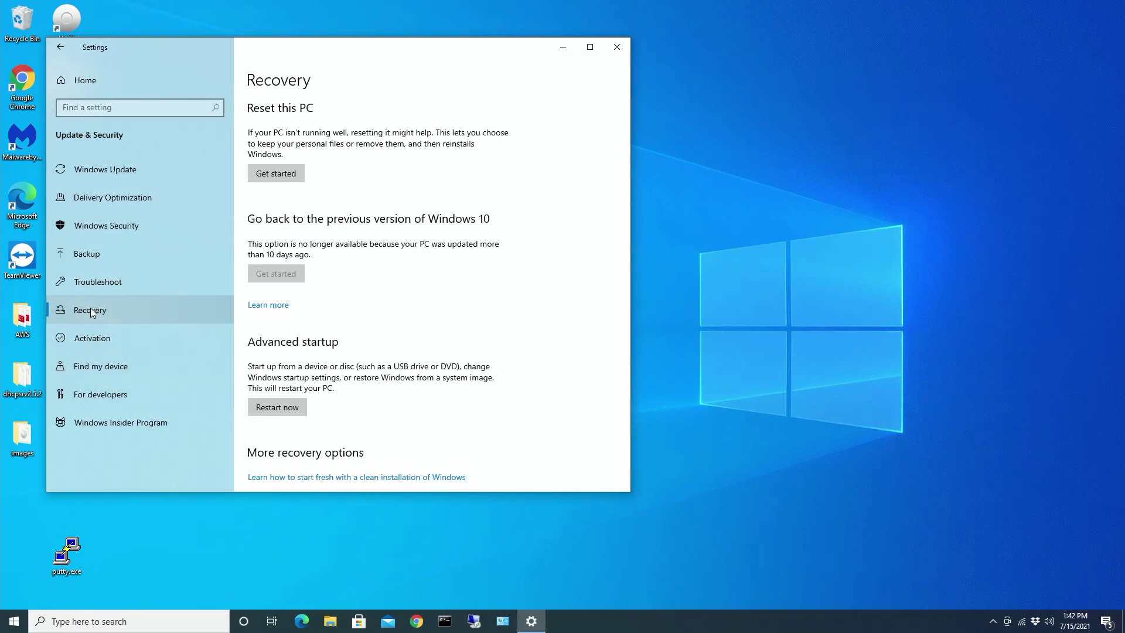
scroll(329, 205, "down", 3)
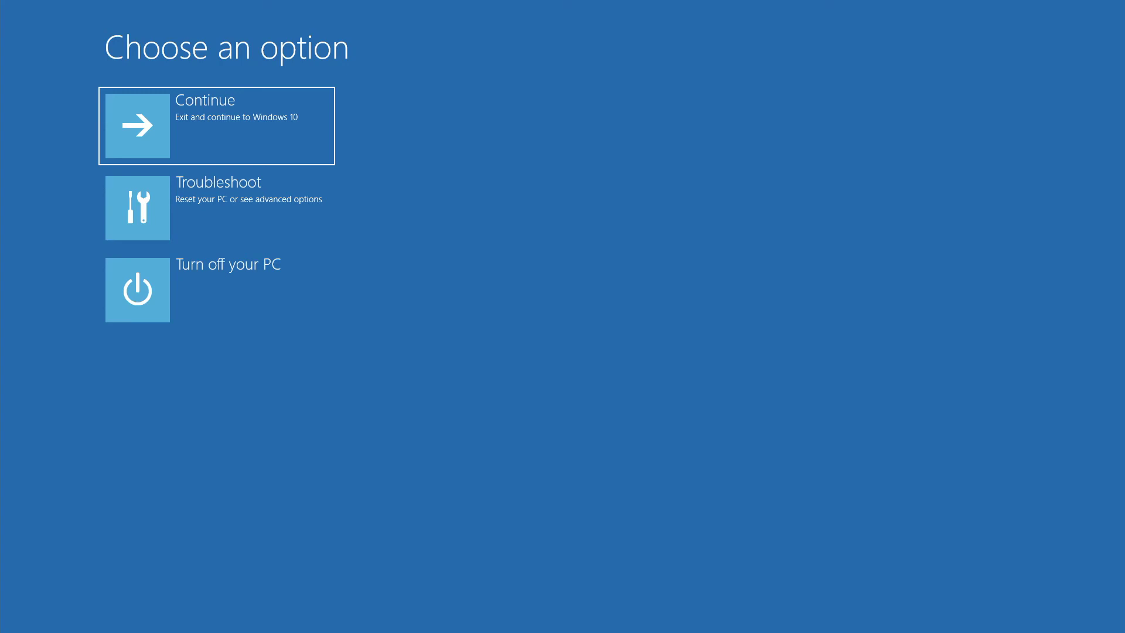
- Start System Image Recovery from the advanced troubleshooting options of the recovery environment
key("Down")
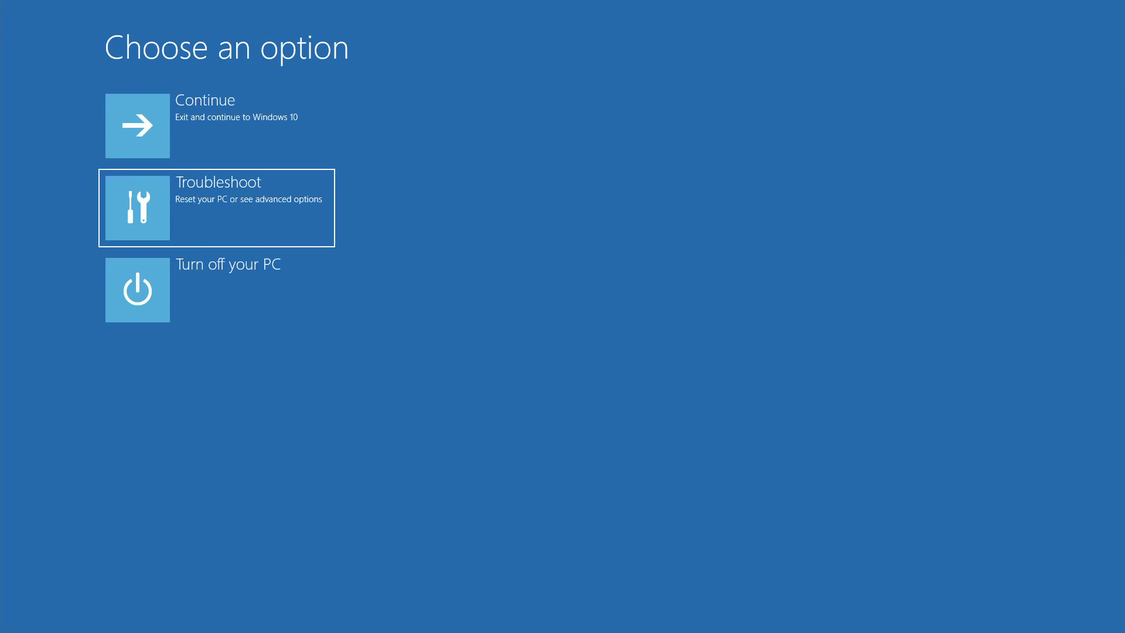
left_click(198, 188)
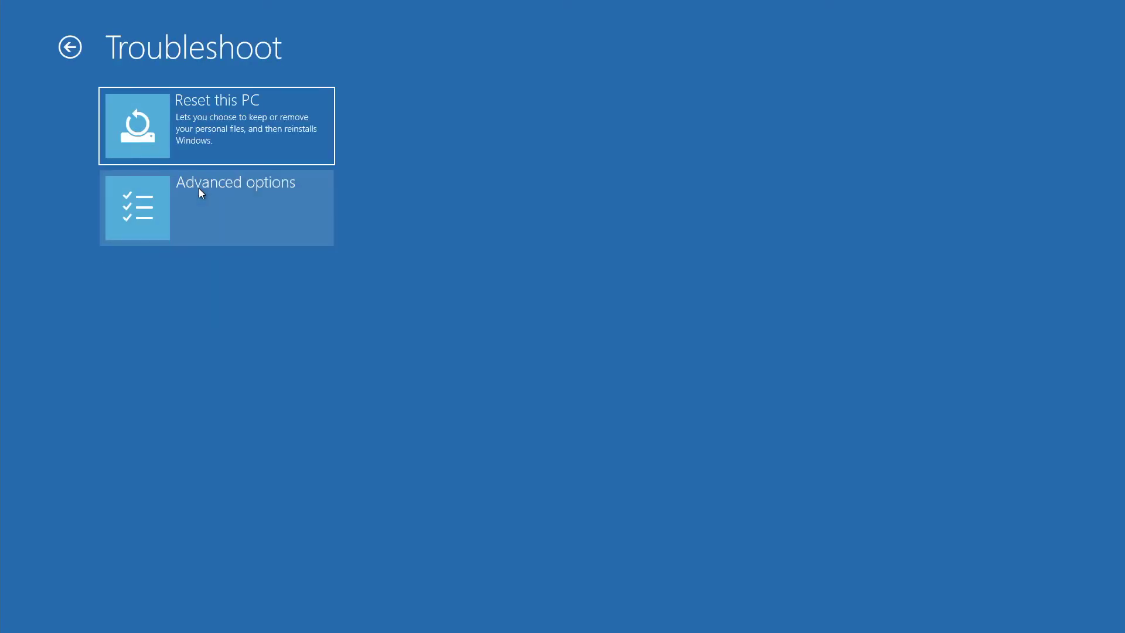
left_click(202, 190)
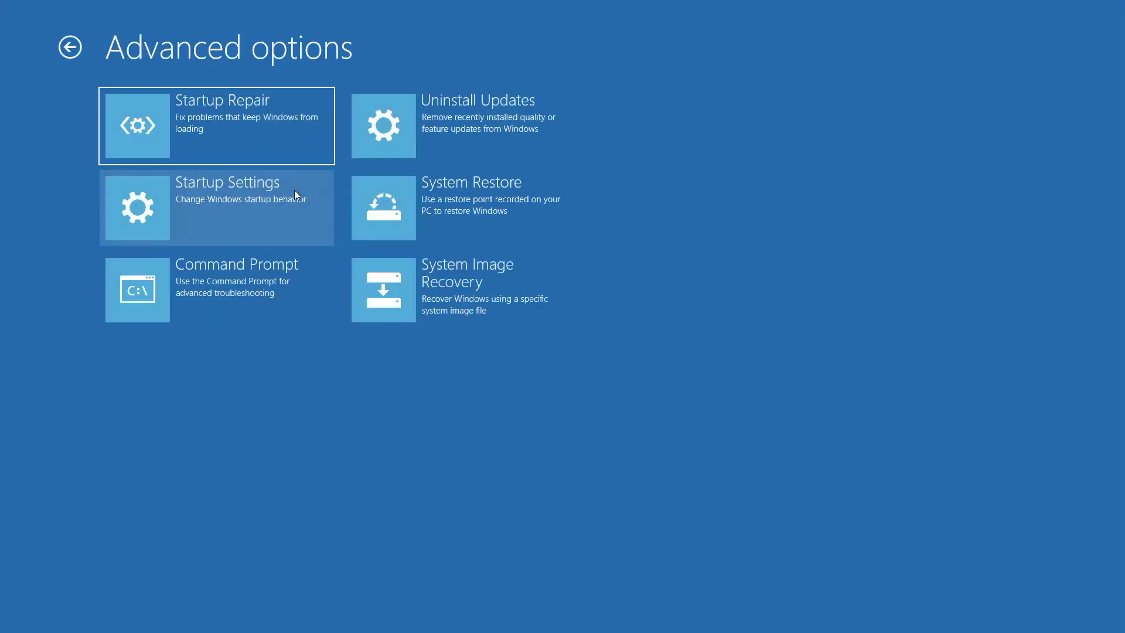
left_click(440, 281)
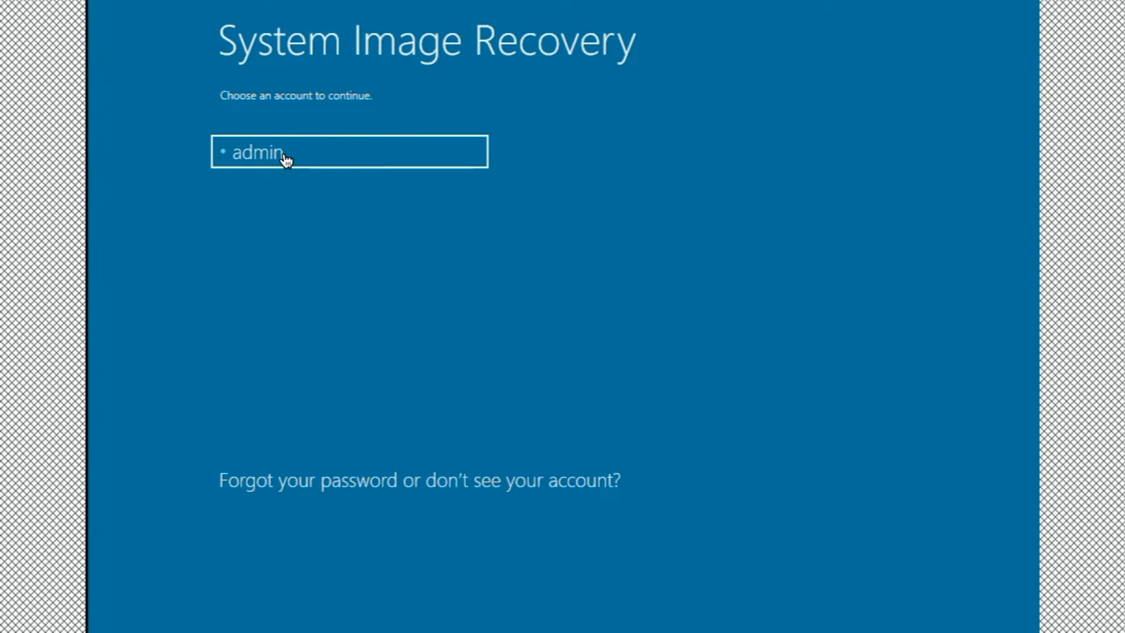
- Authenticate System Image Recovery with the admin account by entering the account password
left_click(372, 156)
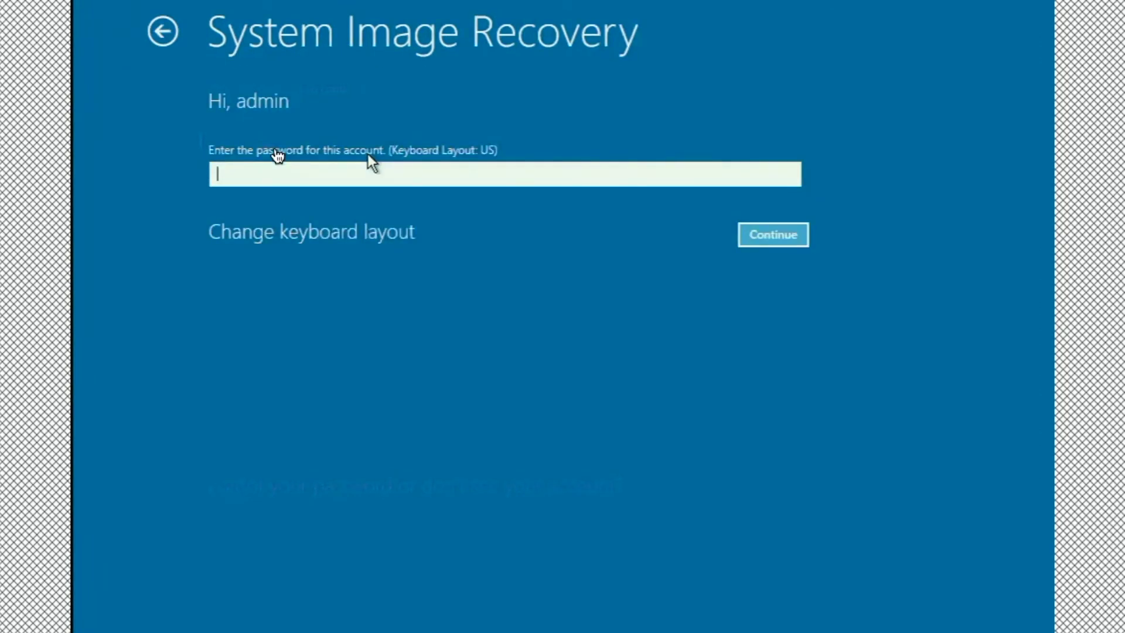
type("************")
key("Return")
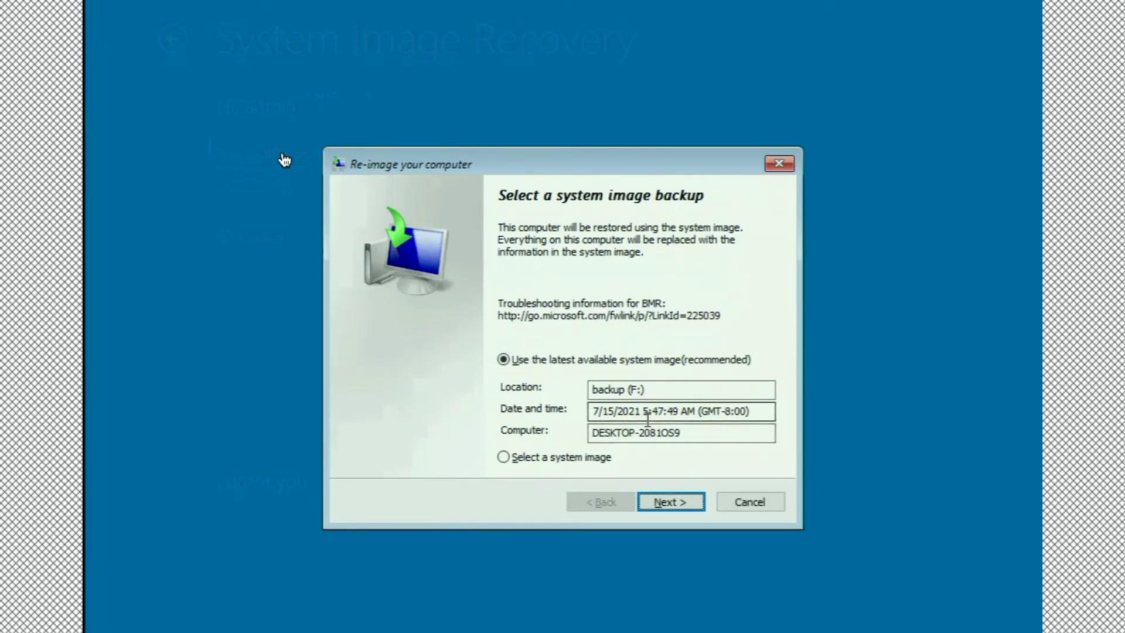
- Re-image drives E: and C: from the latest available system image on backup (F:), keeping the default restore options and accepting data replacement
left_click(671, 510)
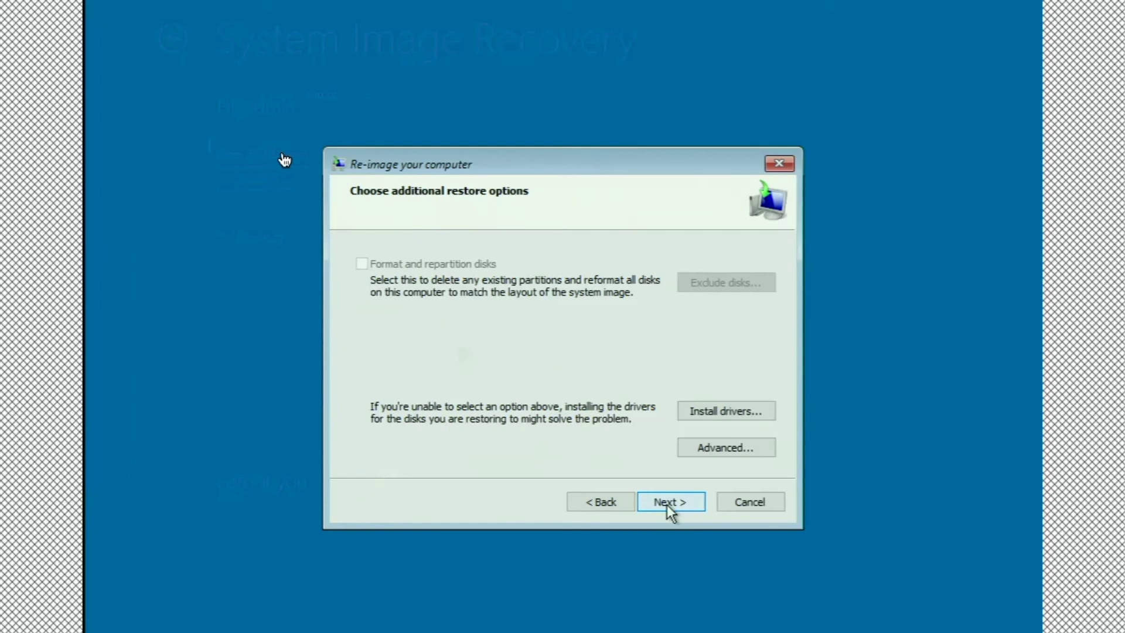
left_click(667, 506)
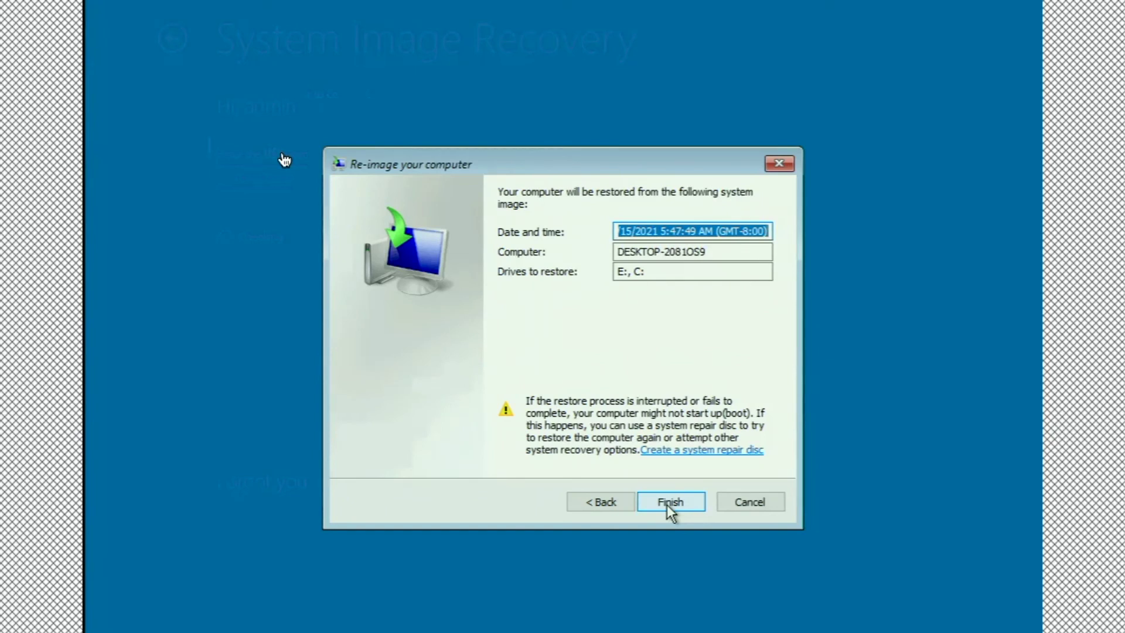
left_click(666, 505)
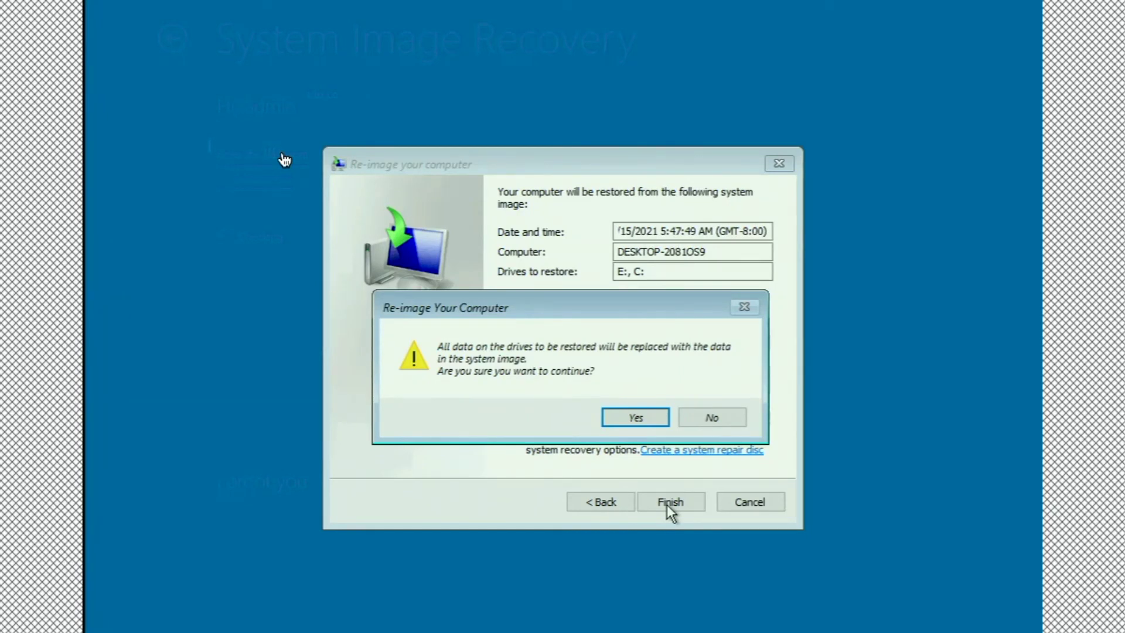
left_click(643, 417)
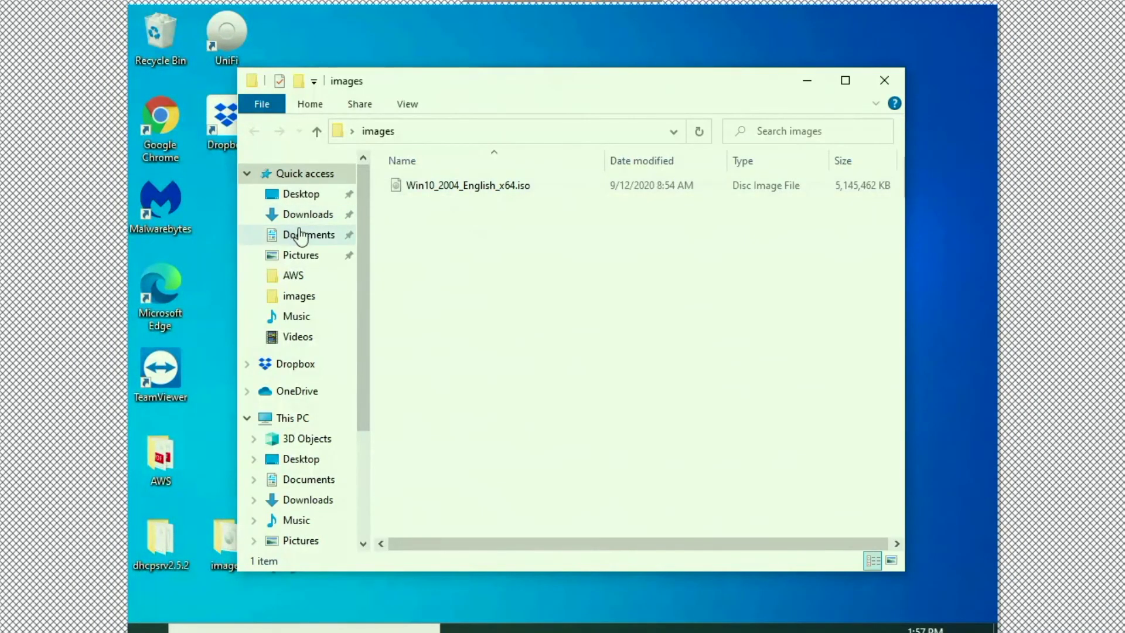
- Open the Documents folder on the restored system to check its files
left_click(299, 234)
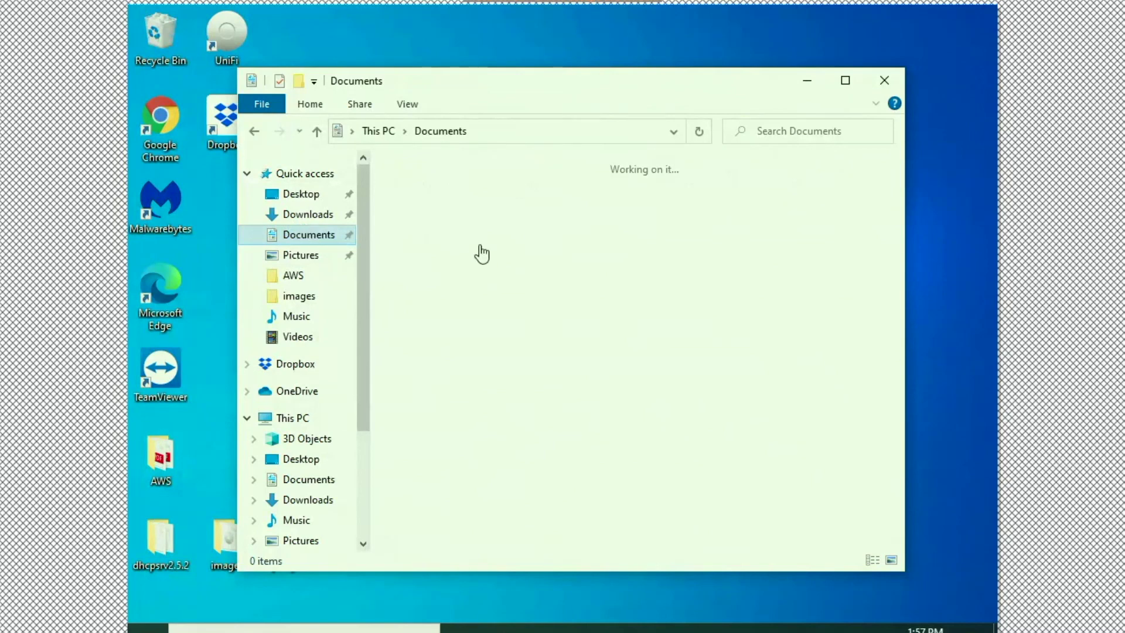